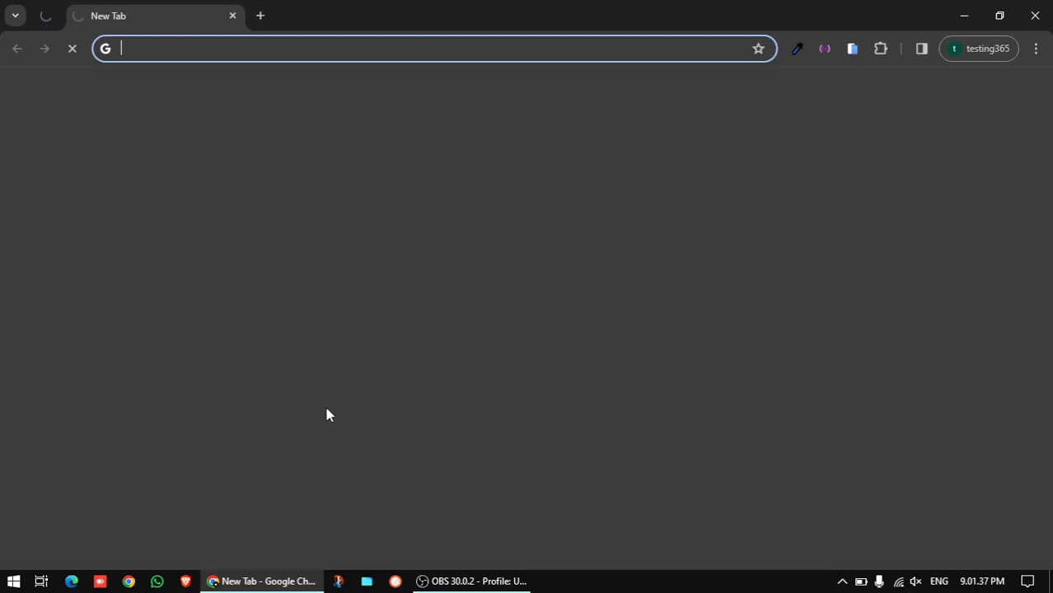
Go to photopea.com in the current Chrome tab
click(343, 47)
text(p)
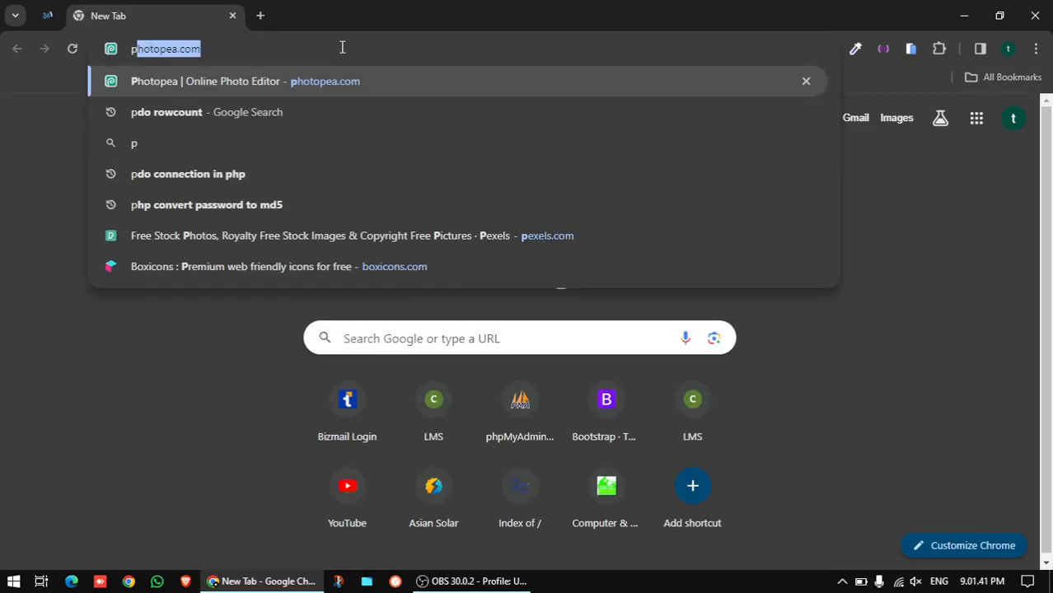
text(hoto)
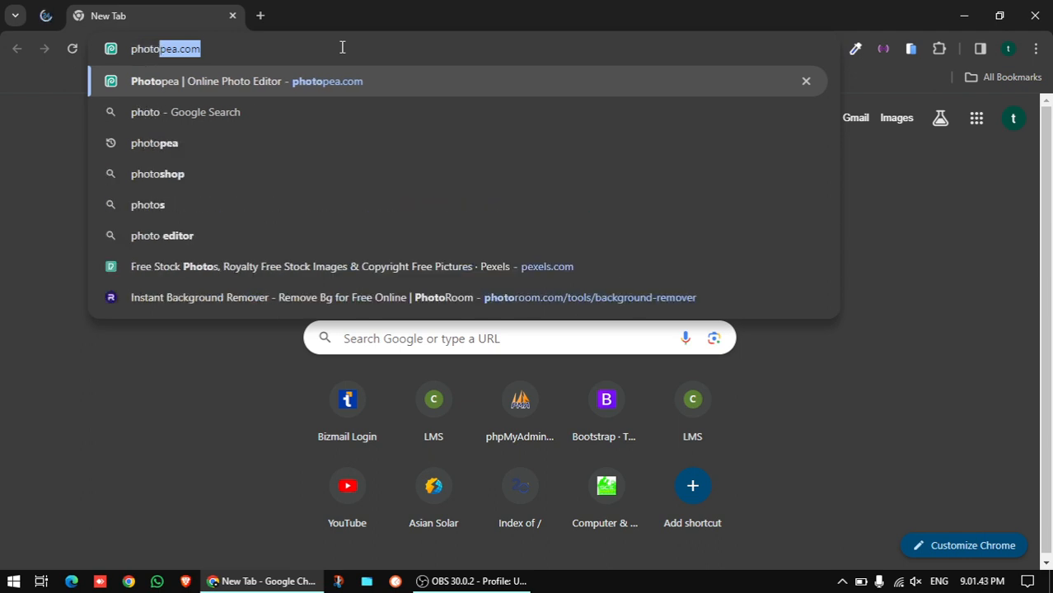
text(pe)
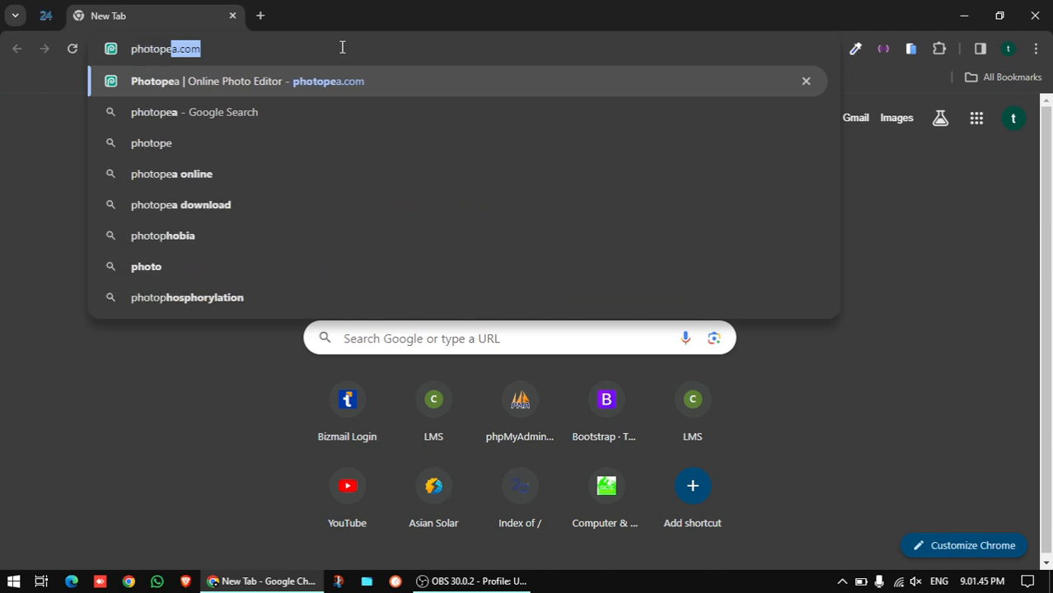
text(a.com)
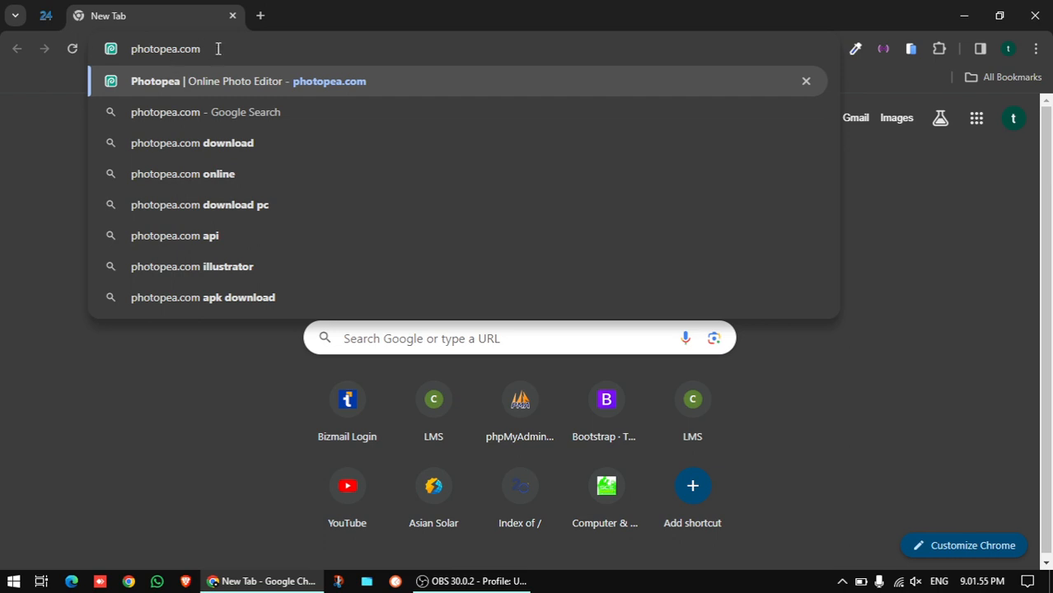
key(Return)
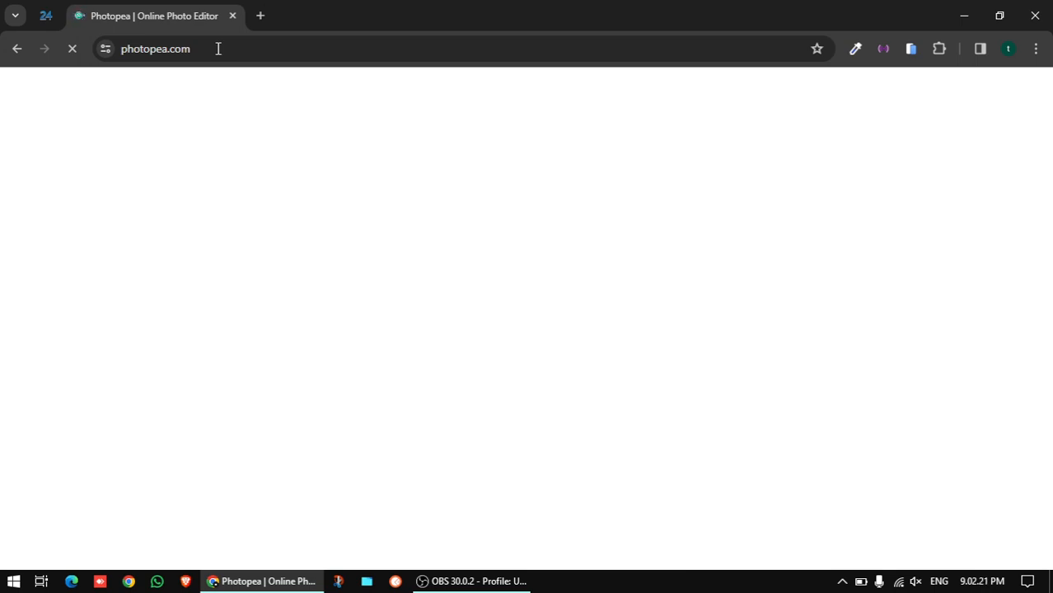
Open a new Chrome tab and load freepik.com, correcting typos in the address
click(260, 16)
text(p)
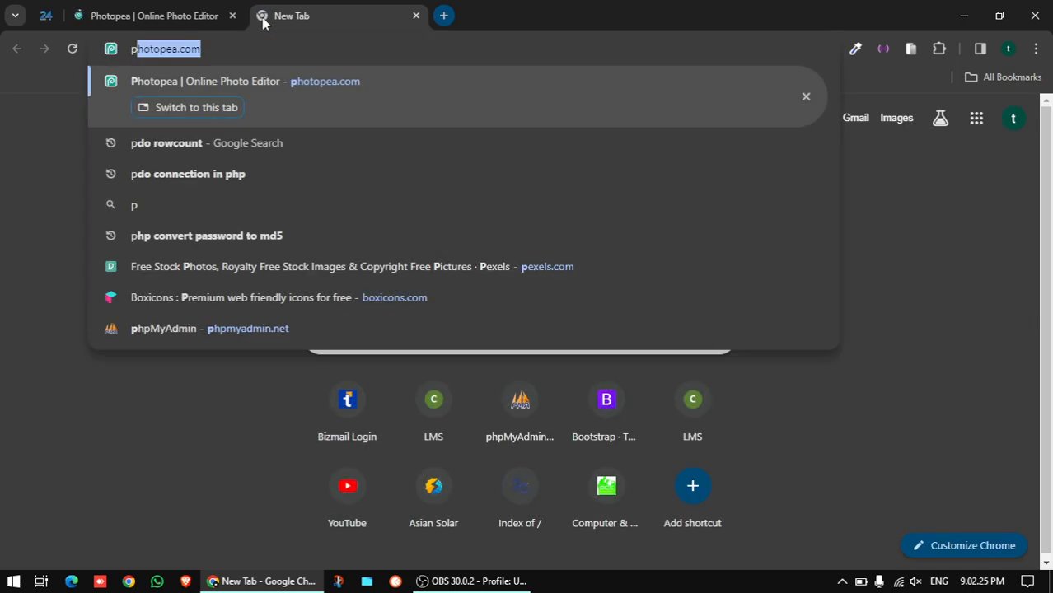
text(exe)
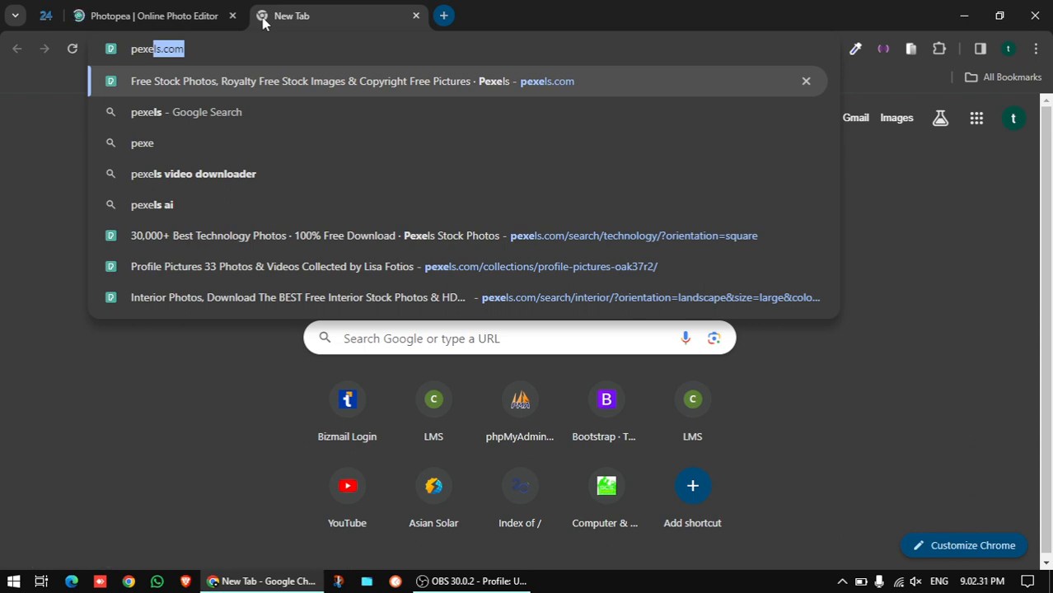
key(BackSpace)
key(BackSpace)
key(BackSpace)
key(BackSpace)
key(BackSpace)
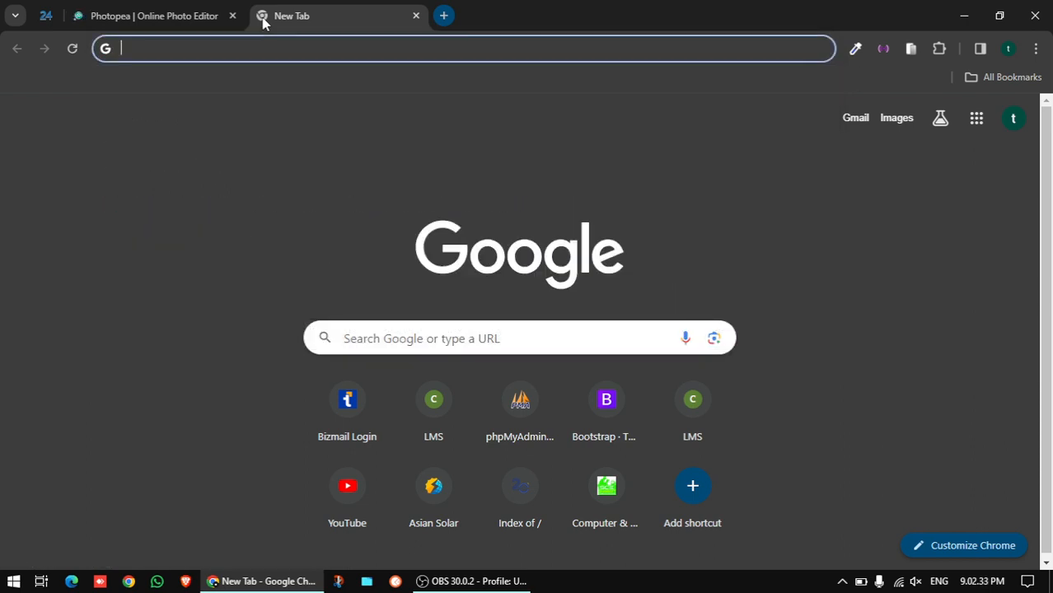
text(free)
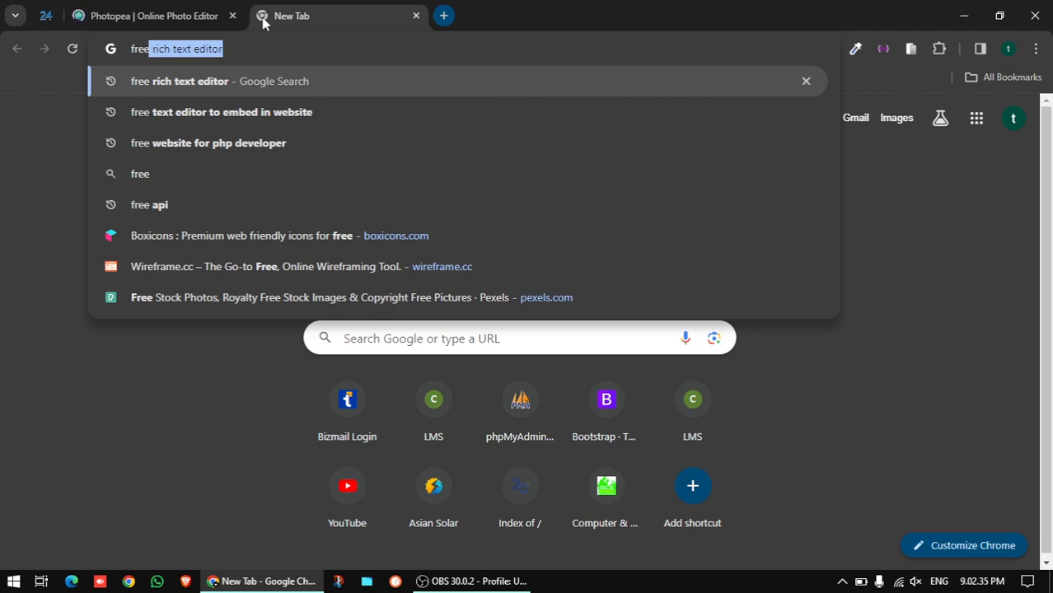
text(pi)
key(BackSpace)
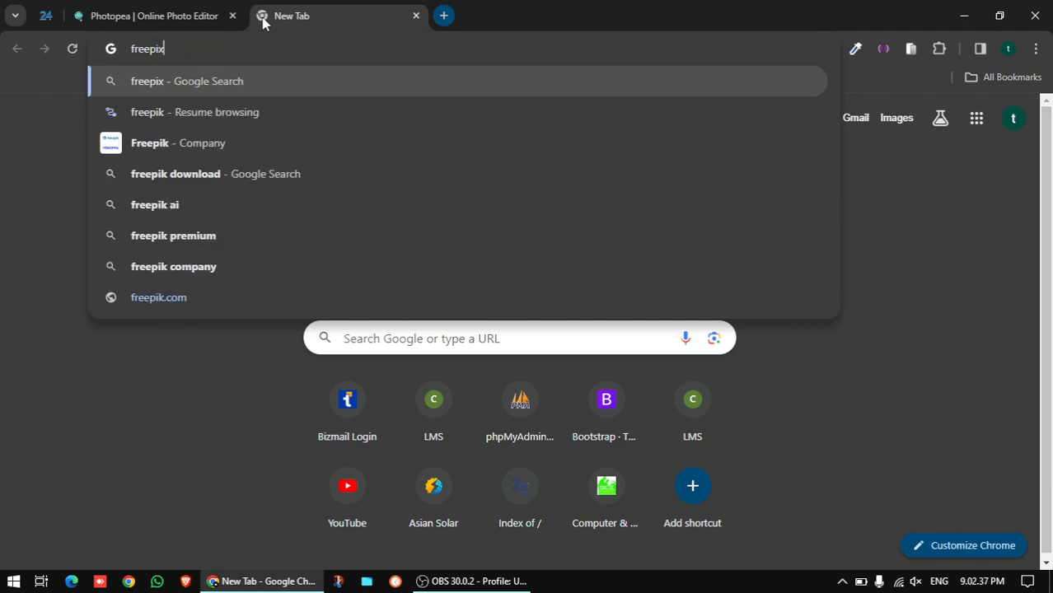
text(k.ci)
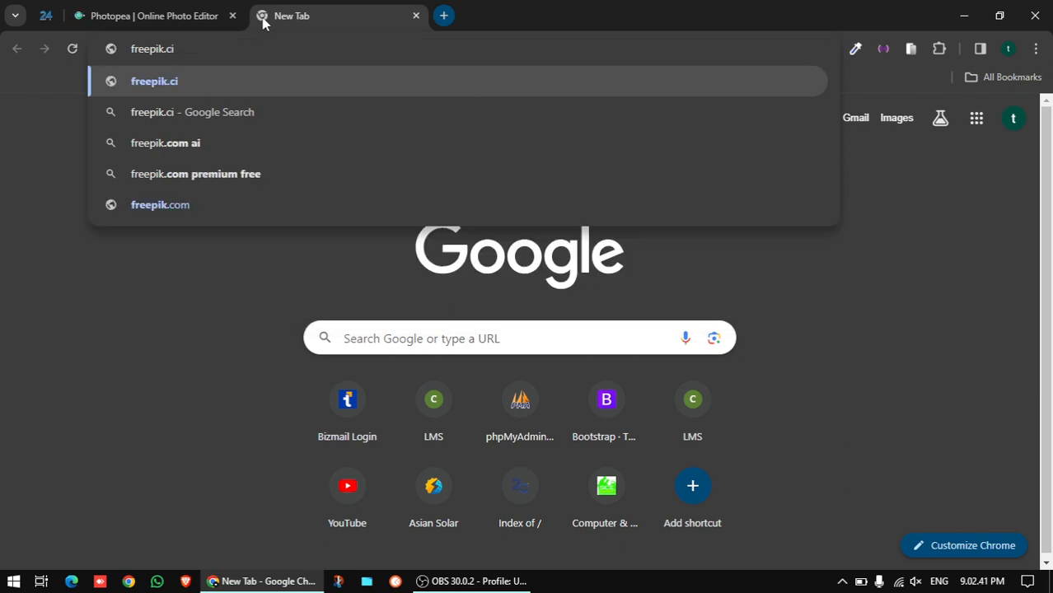
key(BackSpace)
text(om)
key(BackSpace)
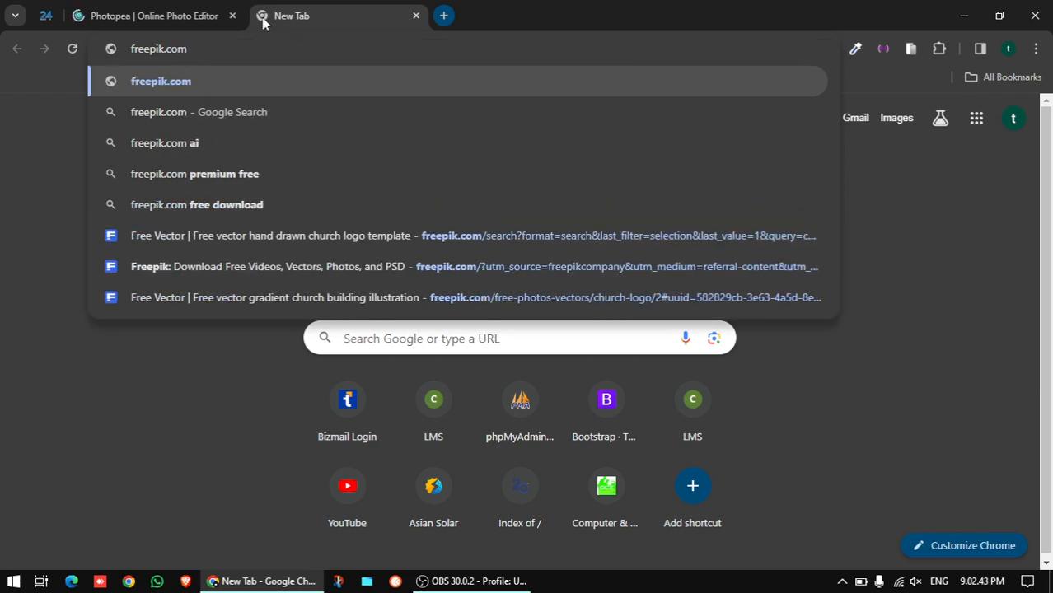
key(Return)
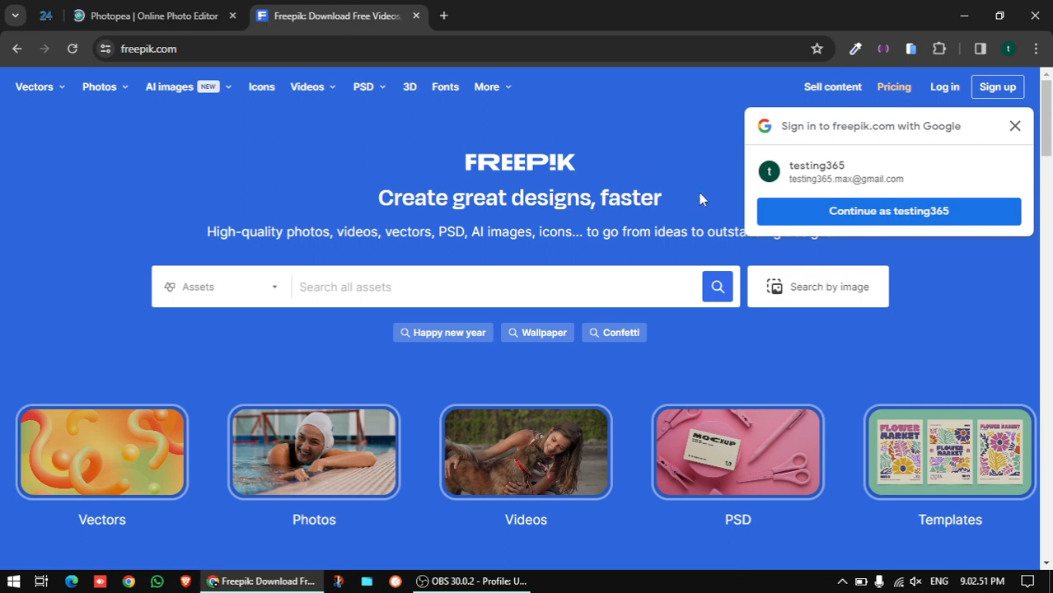
Close the 'Sign in to freepik.com with Google' popup on the Freepik homepage
click(1014, 126)
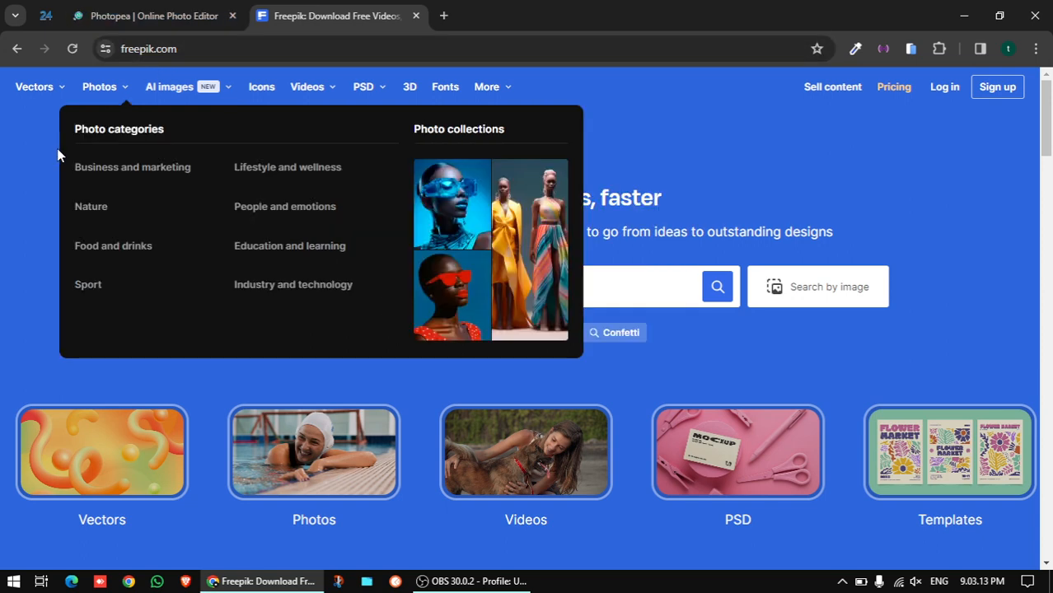
click(137, 19)
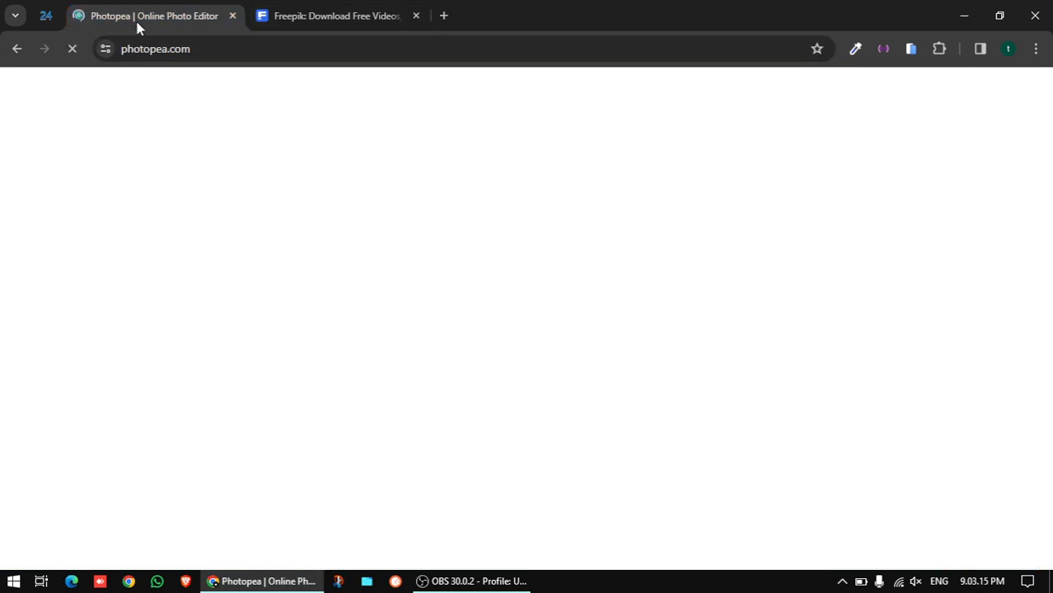
click(275, 50)
click(225, 48)
key(End)
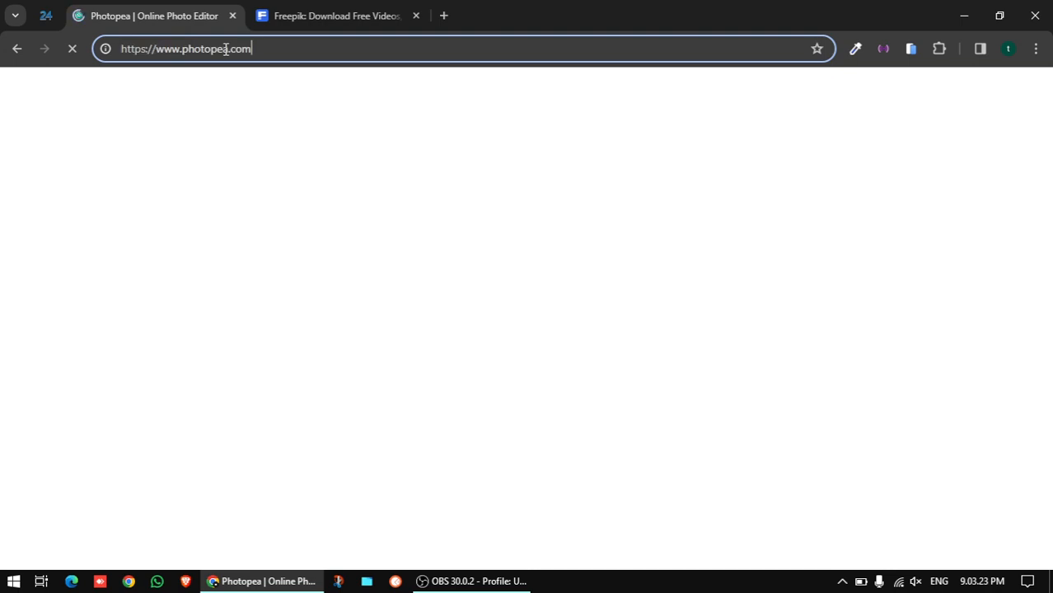
key(BackSpace)
key(BackSpace)
key(BackSpace)
key(BackSpace)
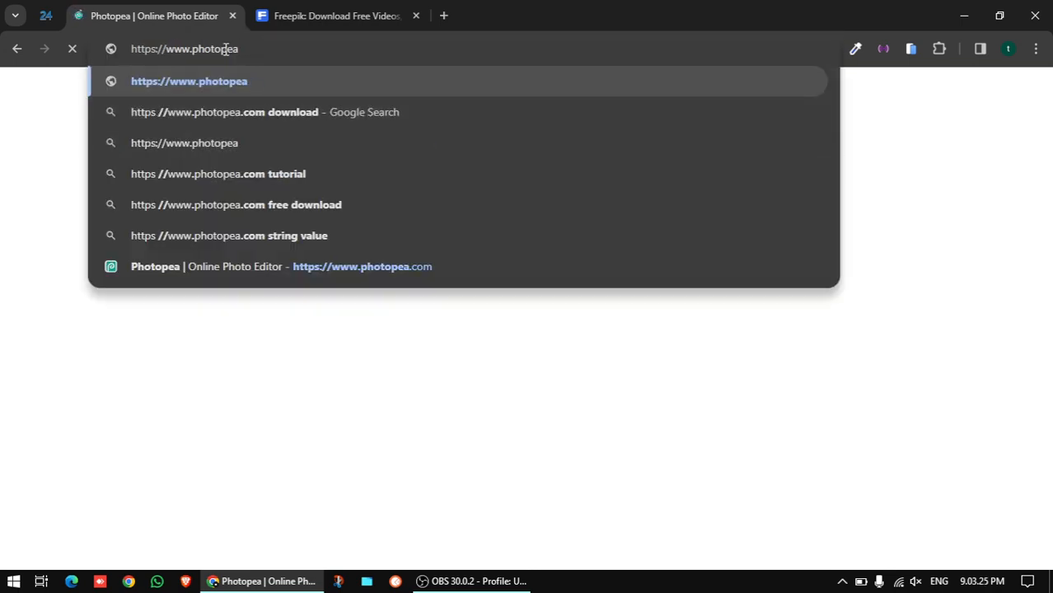
key(Left)
key(Left)
key(Left)
key(Left)
key(Left)
key(Left)
key(Left)
key(Left)
key(BackSpace)
key(BackSpace)
key(BackSpace)
key(BackSpace)
key(BackSpace)
key(BackSpace)
key(BackSpace)
key(BackSpace)
key(BackSpace)
key(BackSpace)
key(BackSpace)
key(BackSpace)
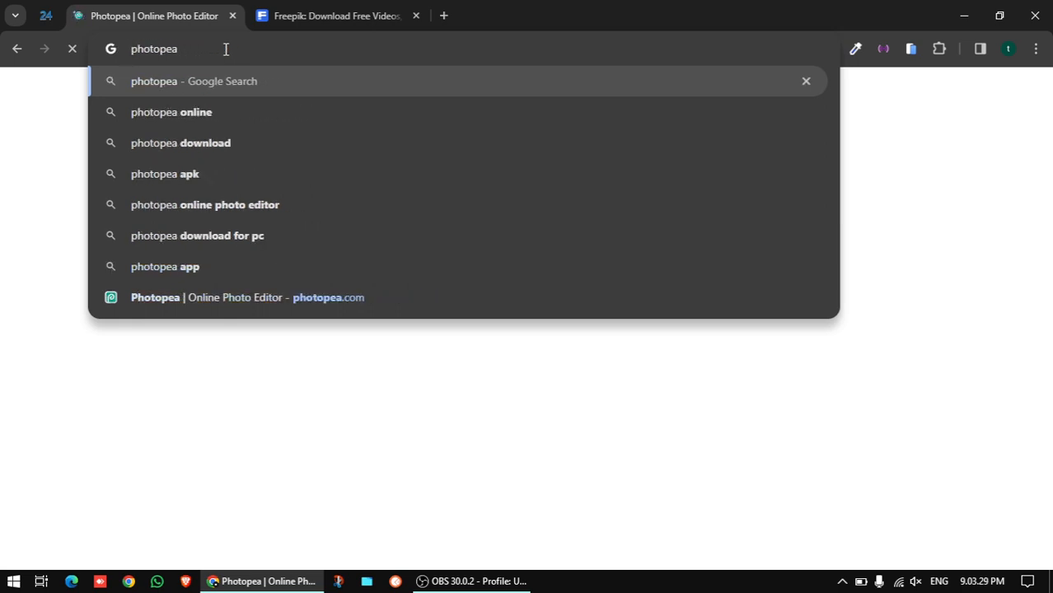
key(Return)
click(206, 308)
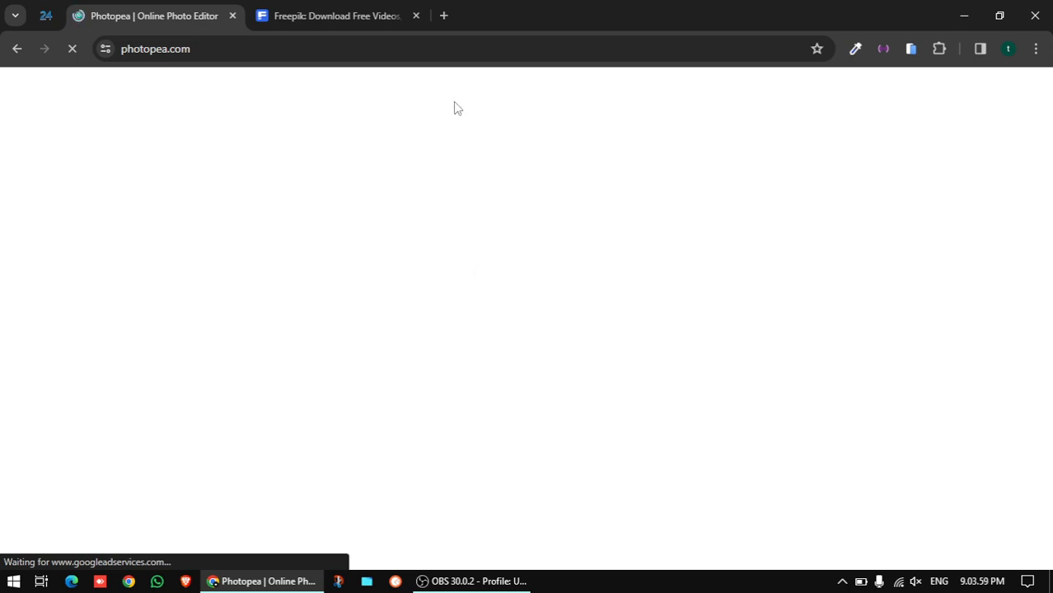
click(345, 20)
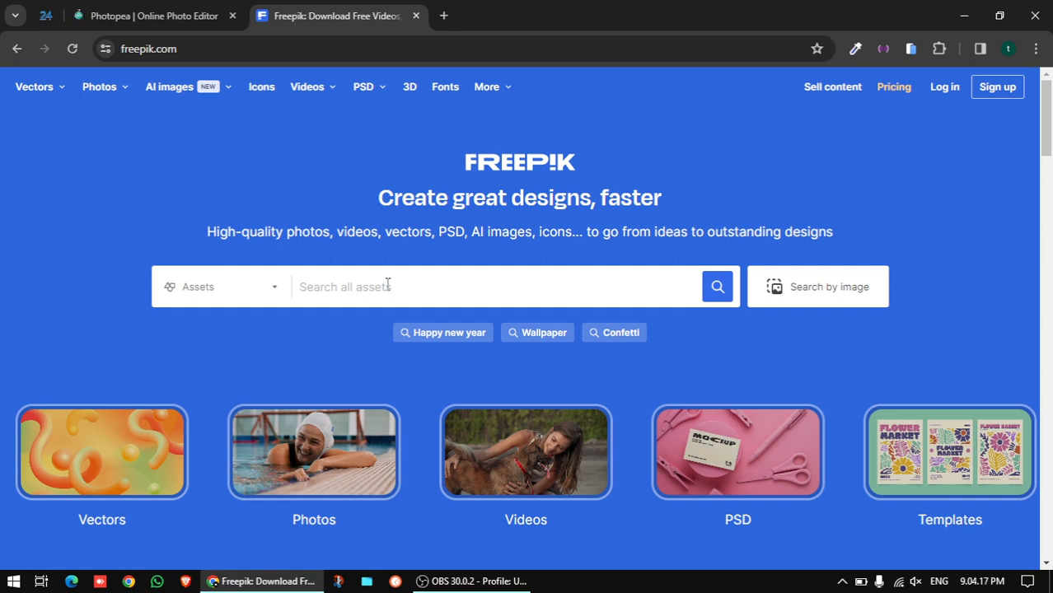
Search Freepik for 'diwali' and open the orange hanging-diya Happy Diwali background
text(d)
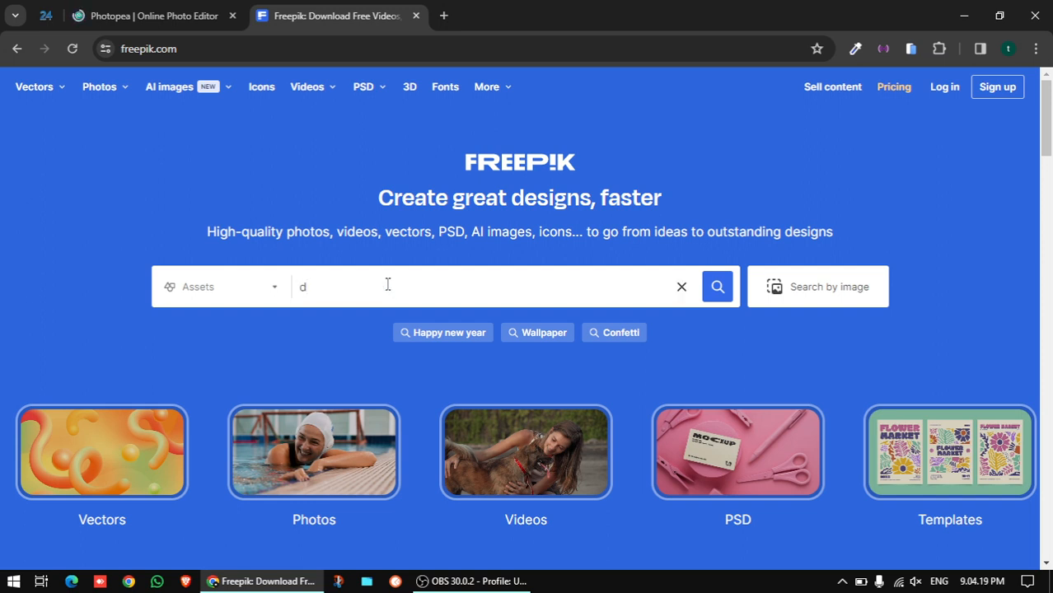
text(iwali)
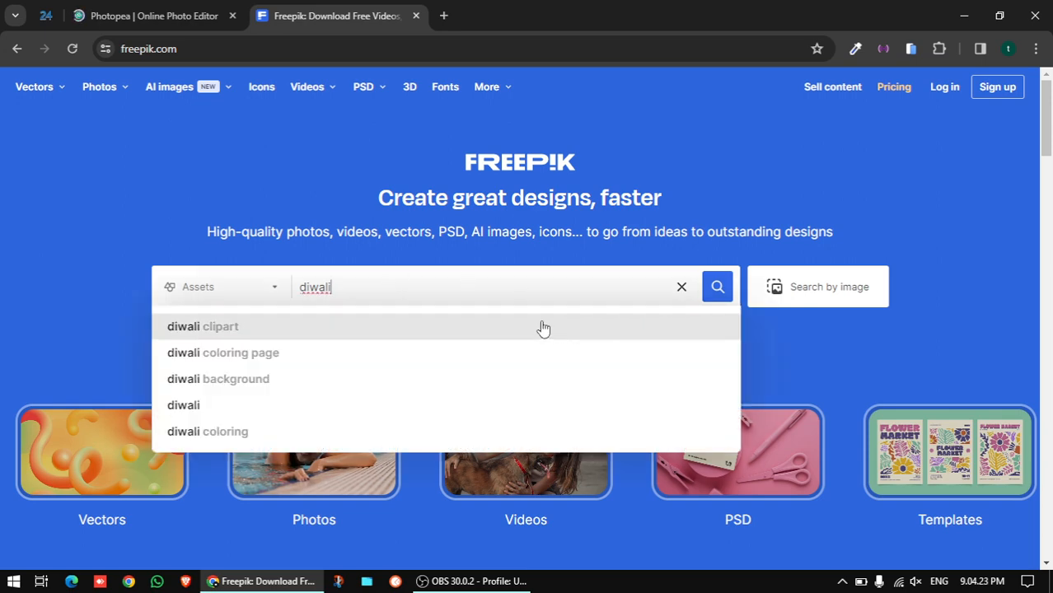
click(717, 287)
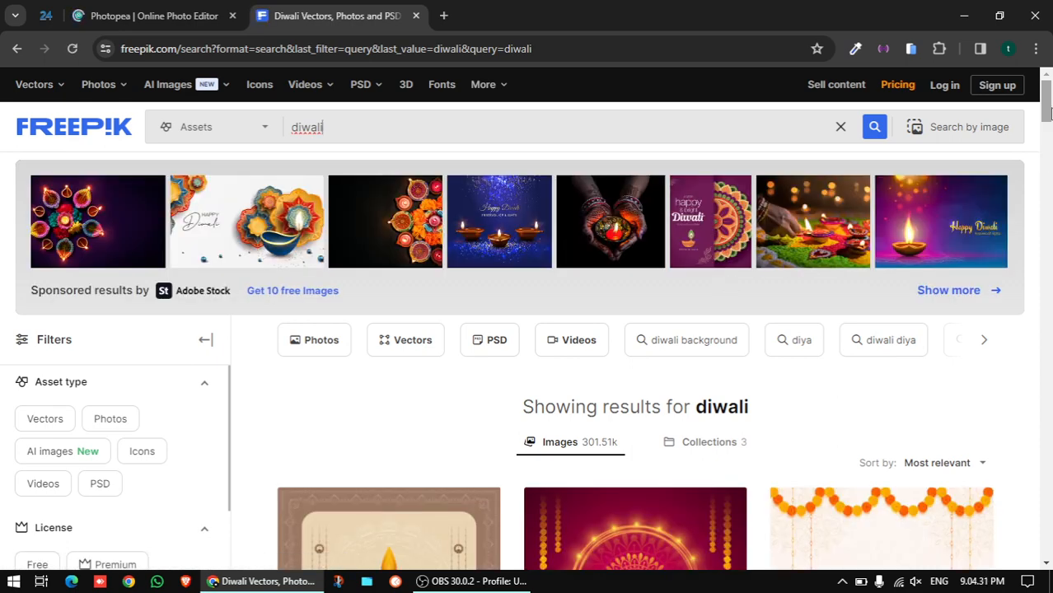
drag(1046, 111, 874, 289)
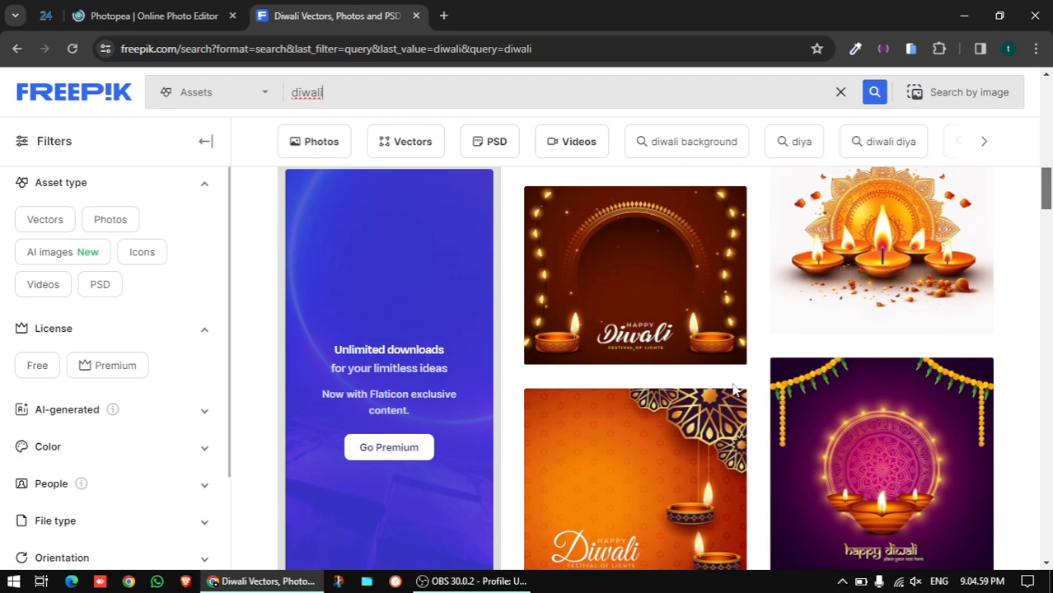
scroll(677, 452, down, 2)
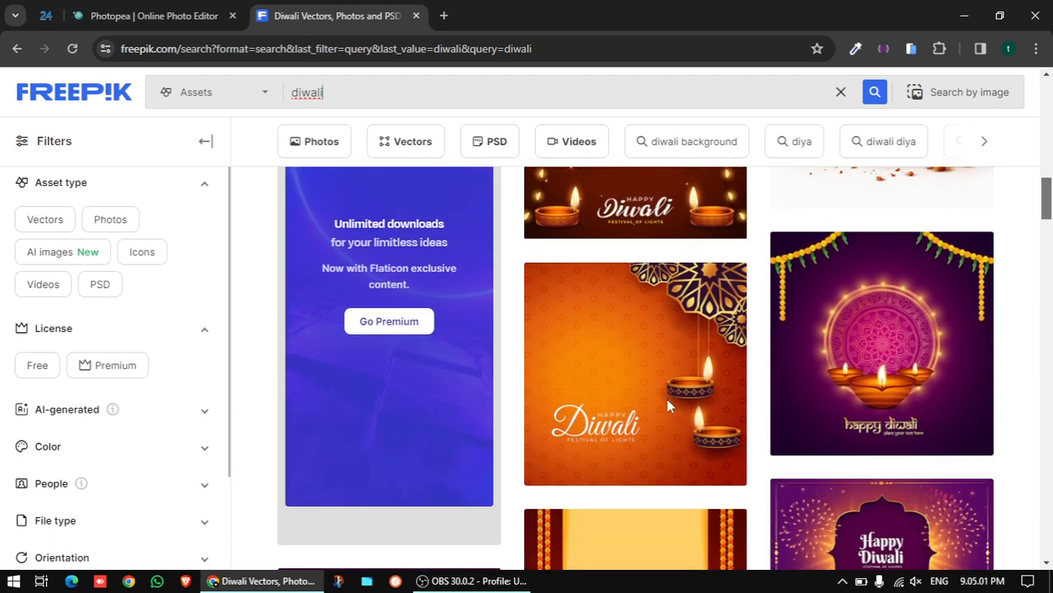
click(647, 370)
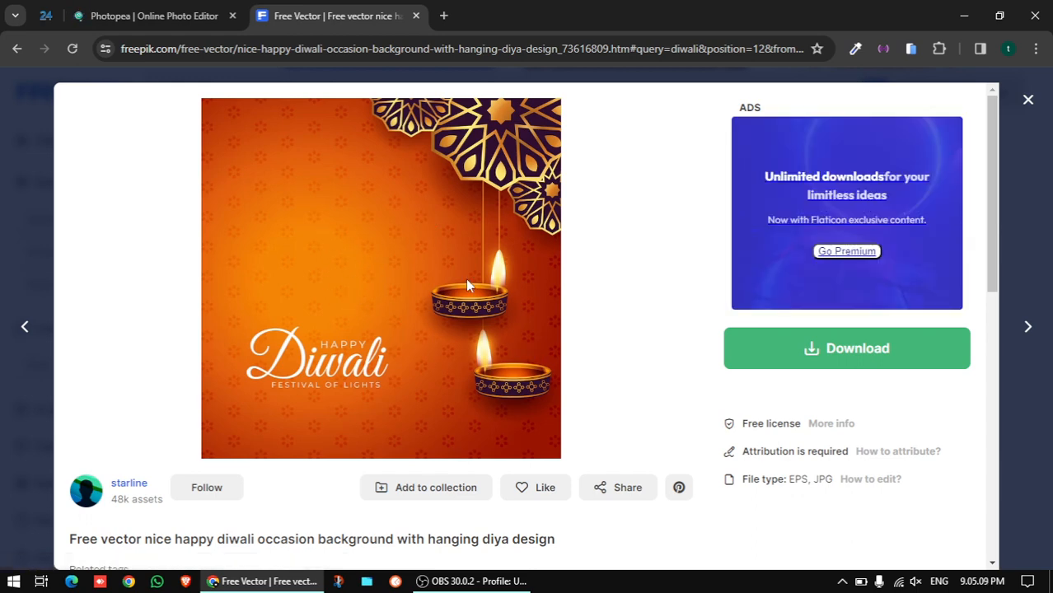
Download the hanging-diya Diwali background in JPG format from the Free download options
click(797, 363)
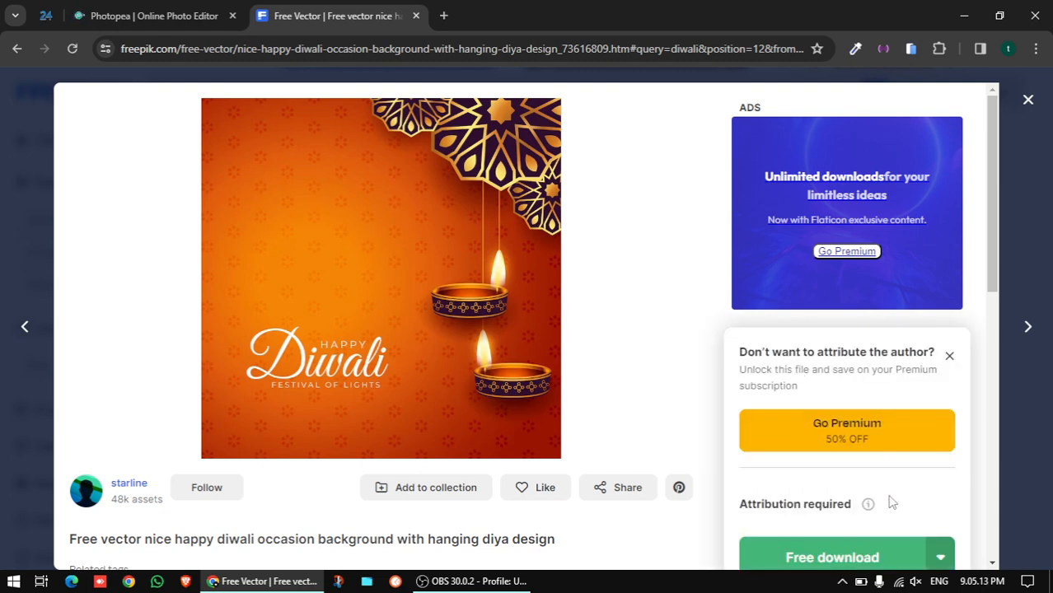
scroll(888, 500, down, 1)
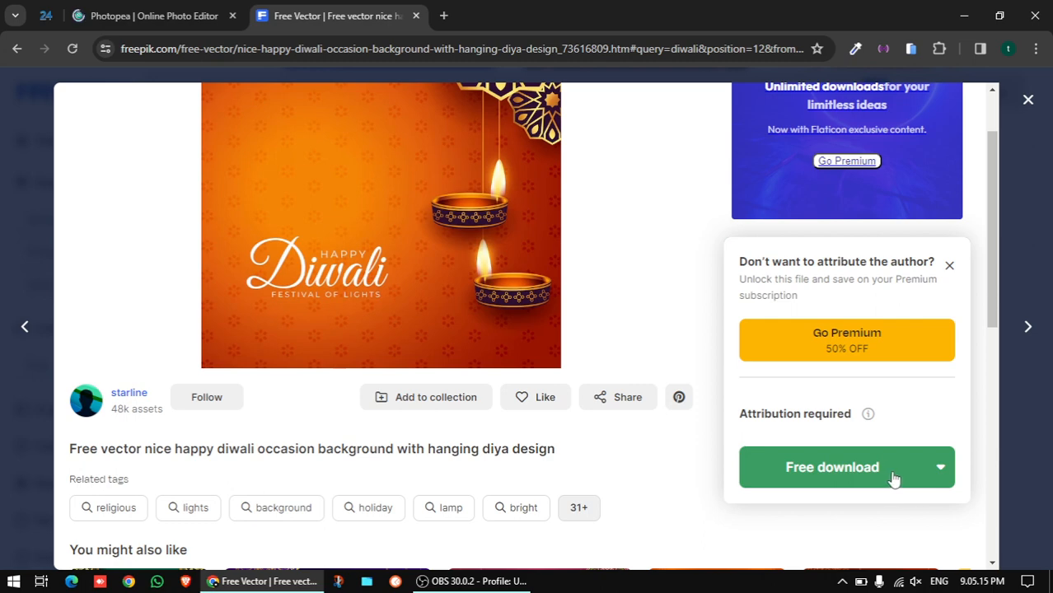
click(940, 477)
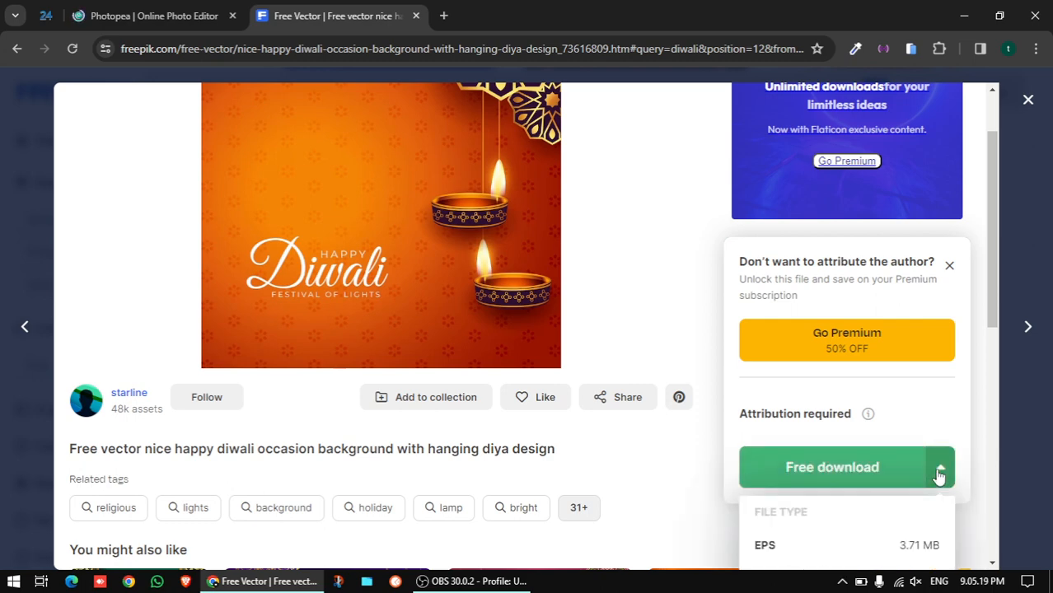
scroll(878, 476, down, 1)
scroll(878, 476, down, 3)
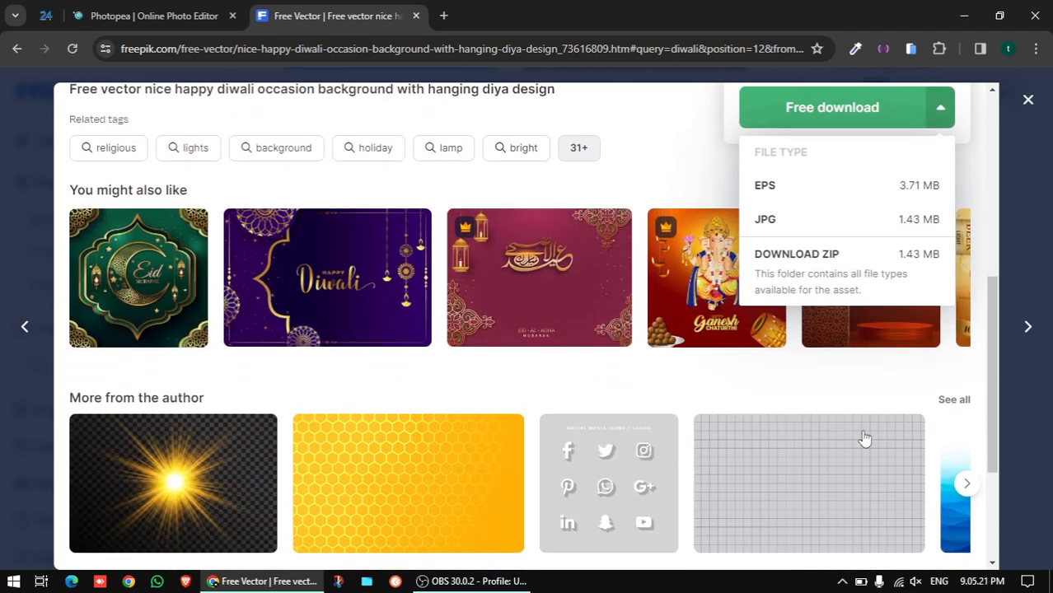
click(830, 219)
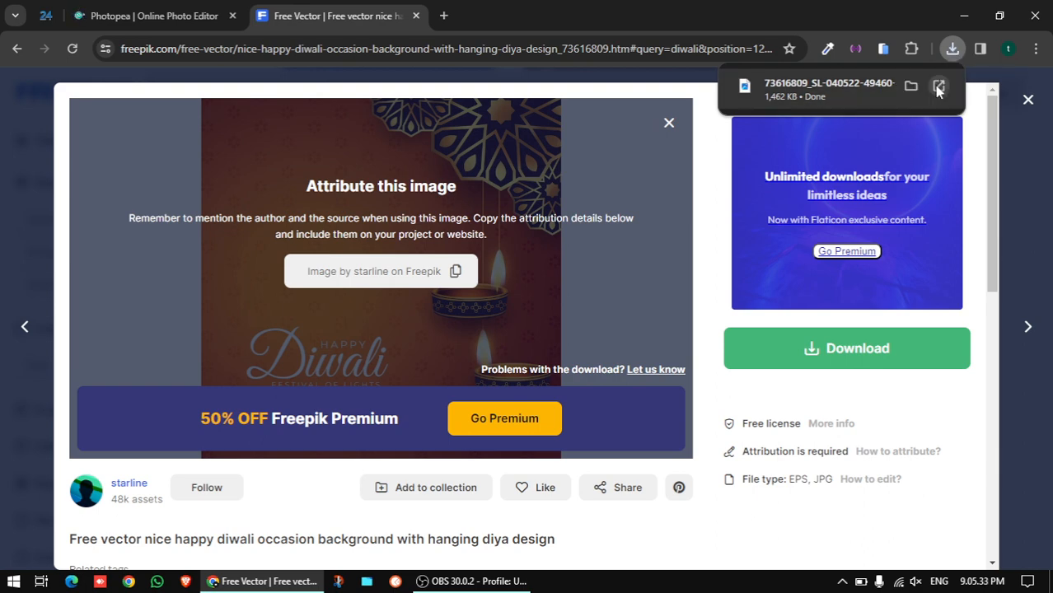
click(938, 87)
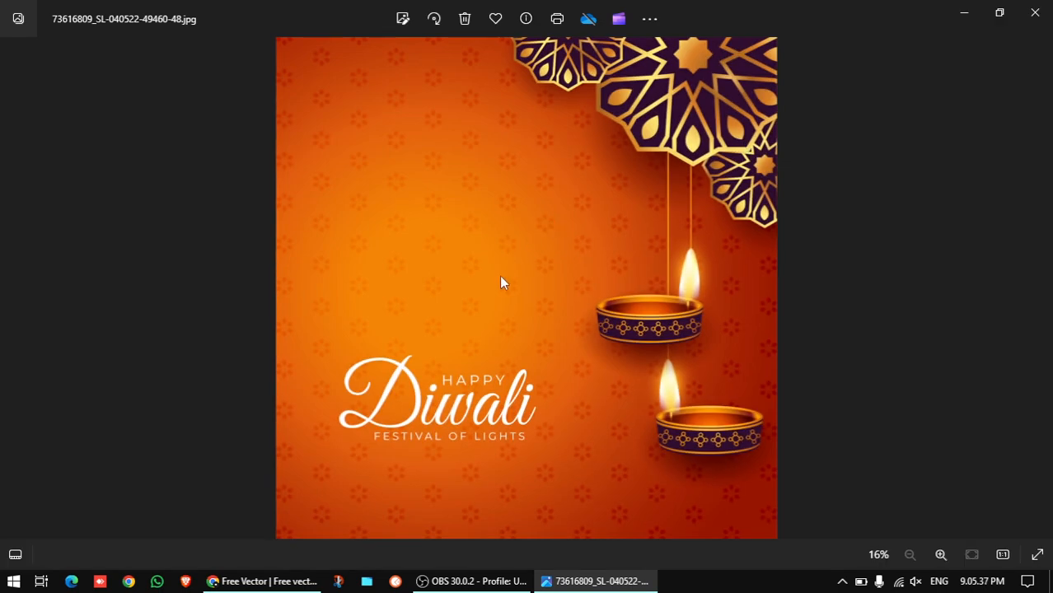
scroll(500, 275, up, 2)
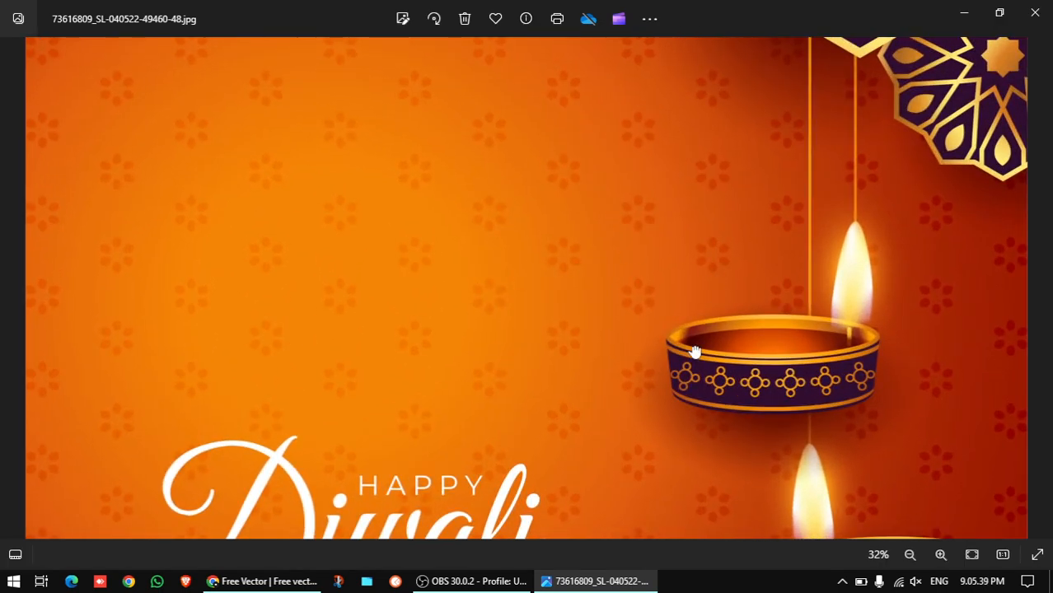
scroll(670, 182, down, 2)
scroll(674, 331, up, 2)
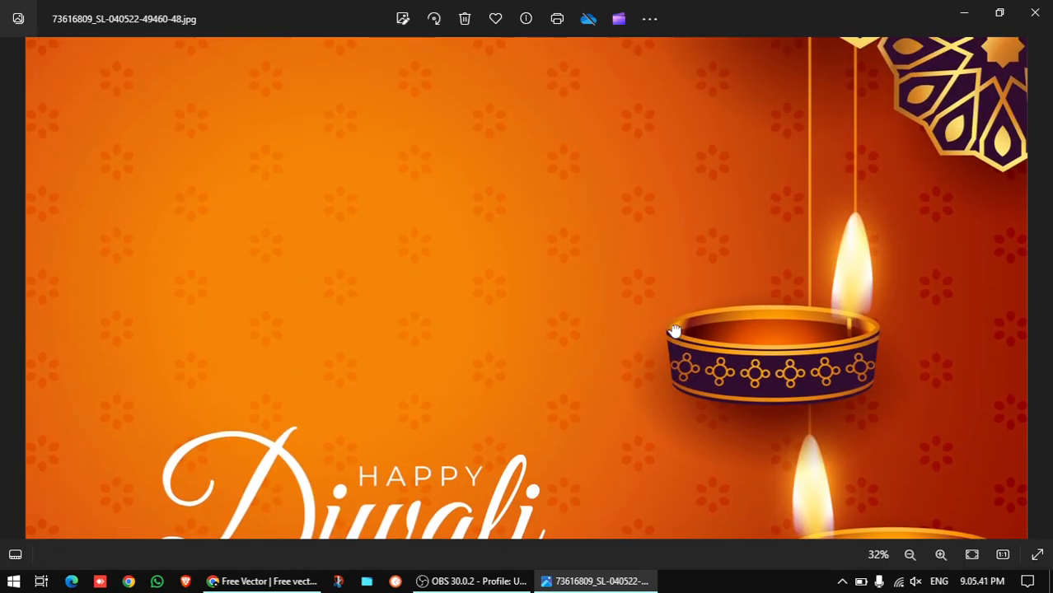
scroll(674, 331, down, 2)
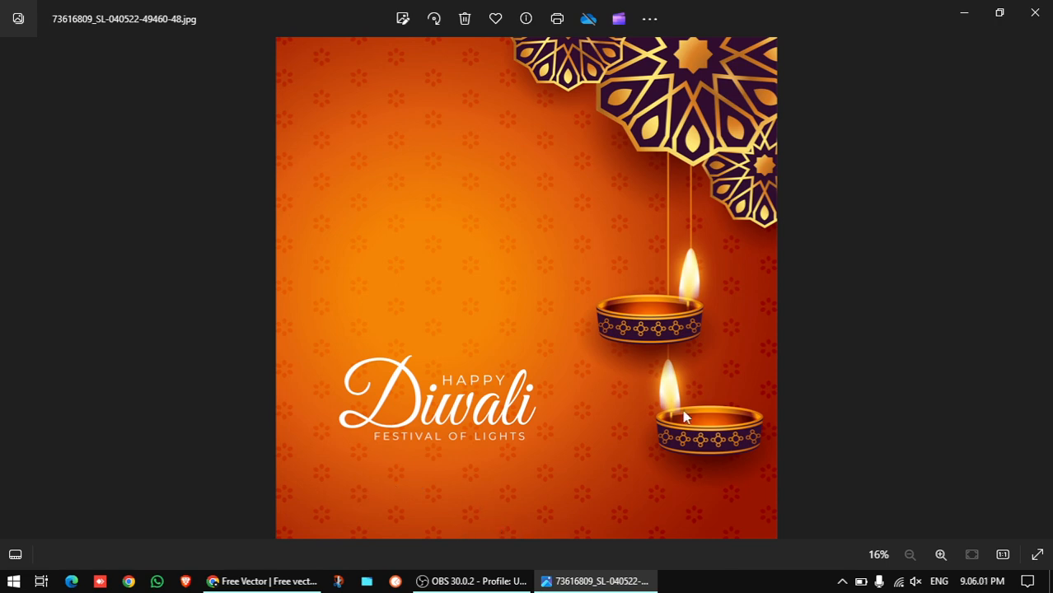
Close the Photos preview, the Freepik asset page, and the Freepik tab
click(1035, 13)
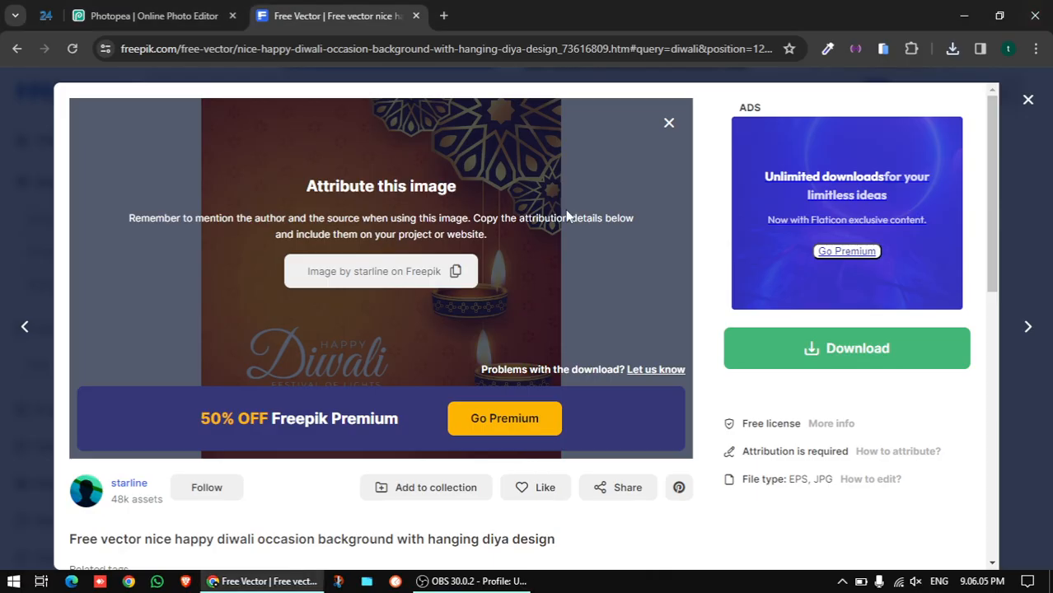
click(1028, 100)
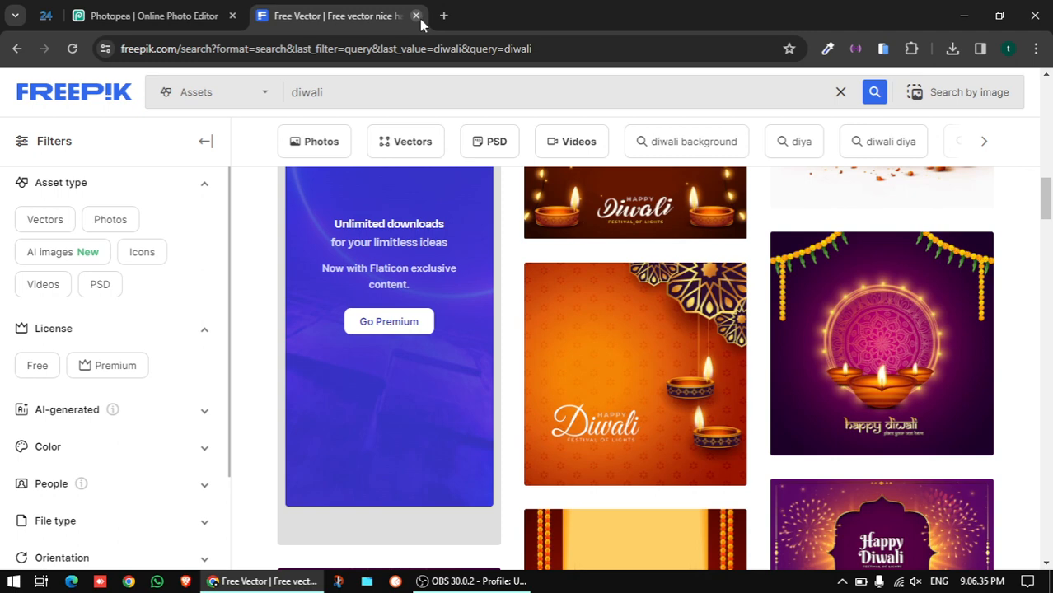
click(417, 18)
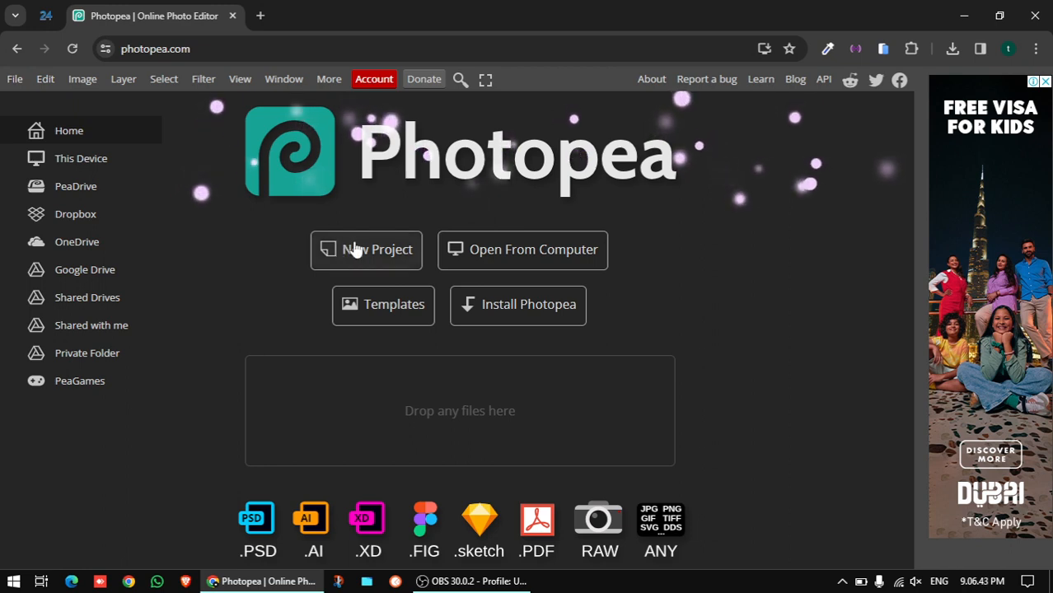
click(23, 81)
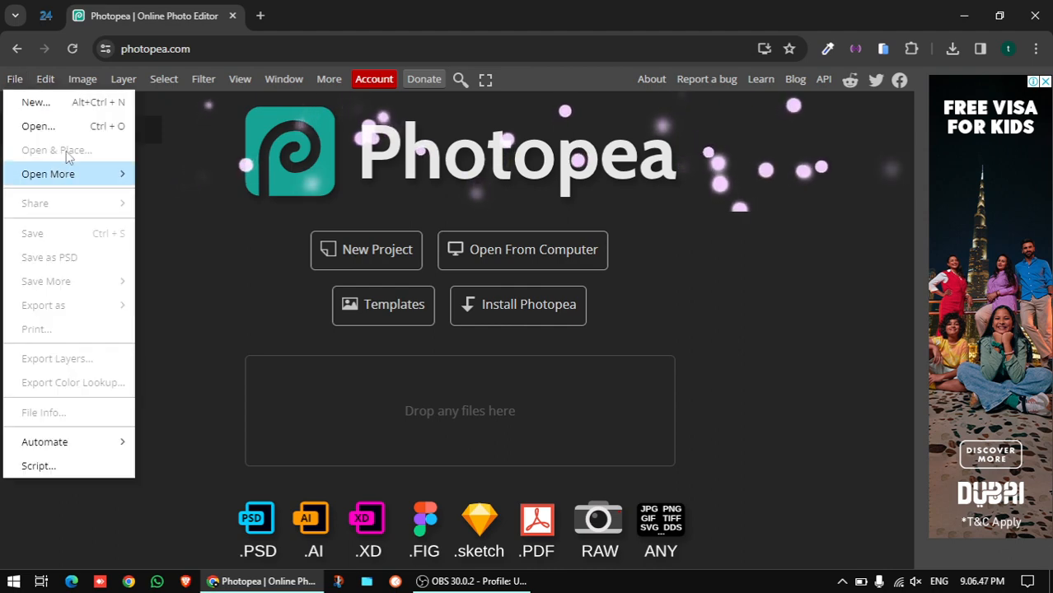
click(49, 126)
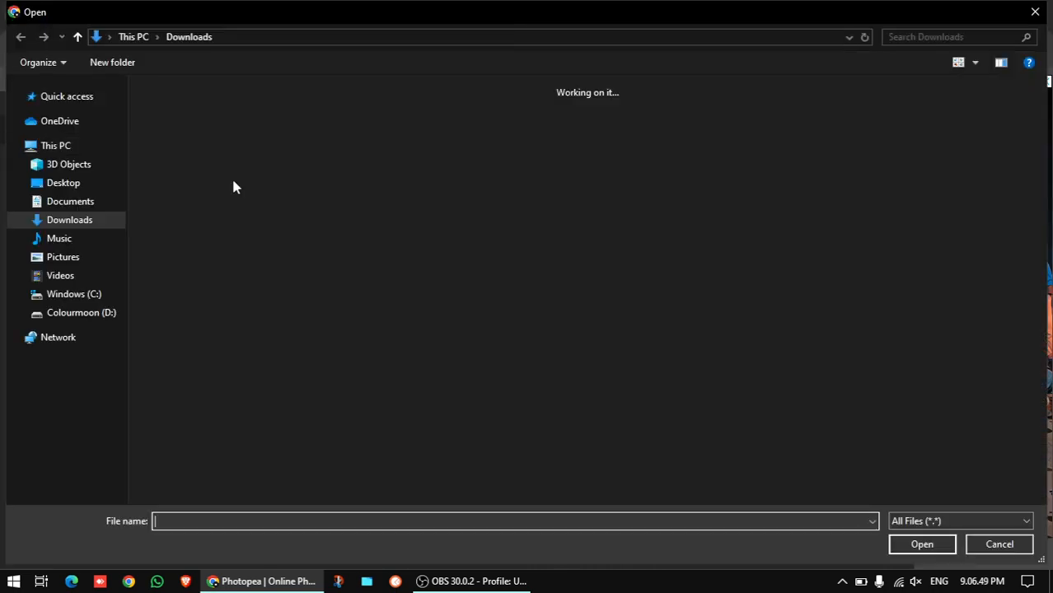
click(180, 143)
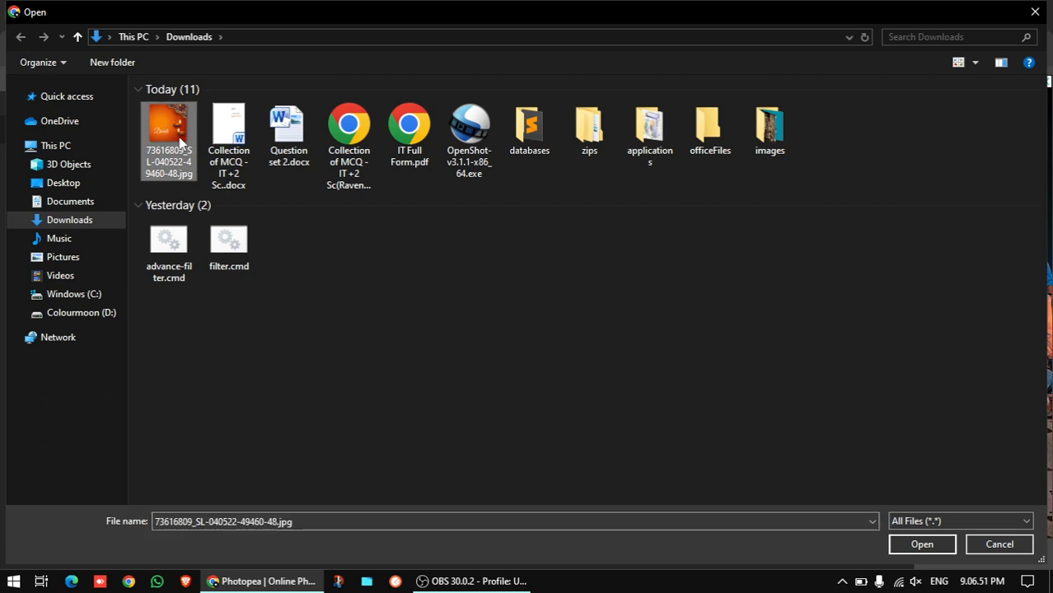
click(921, 545)
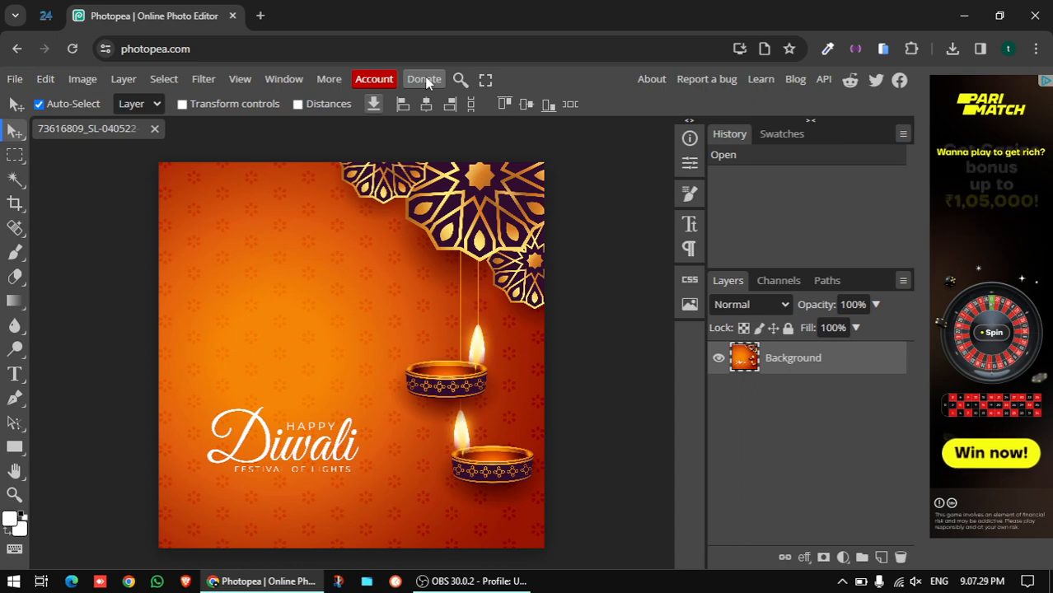
Add an empty Layer 1 above the Background, then browse fonts with the Type tool
click(881, 558)
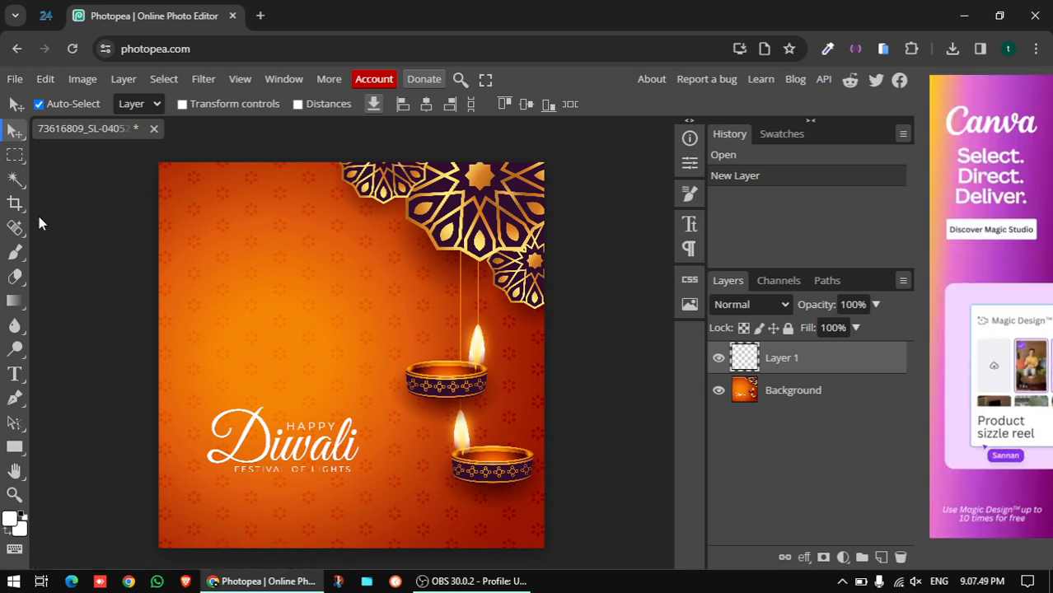
click(14, 373)
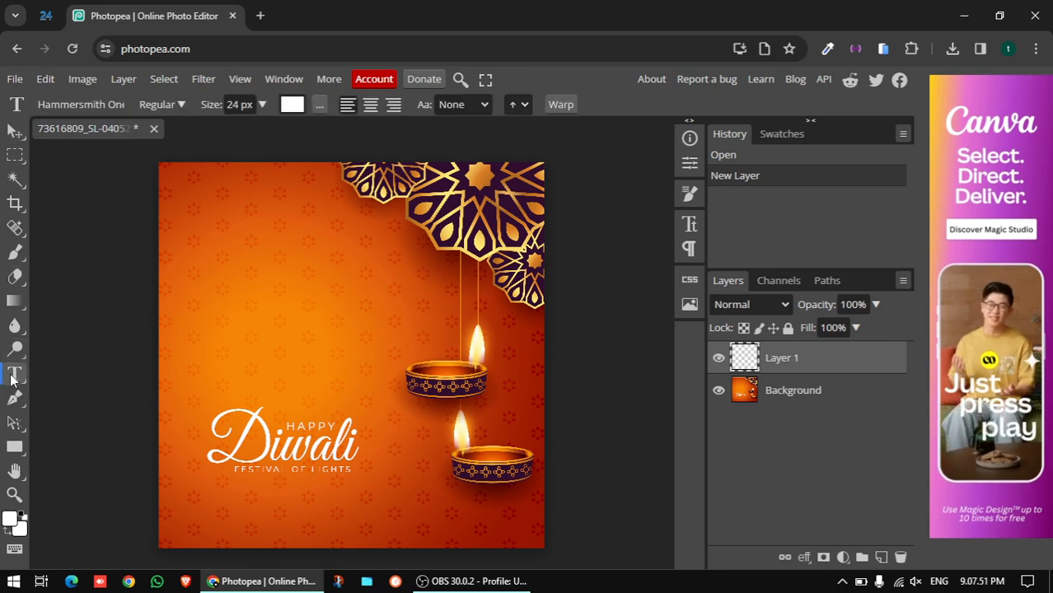
click(119, 109)
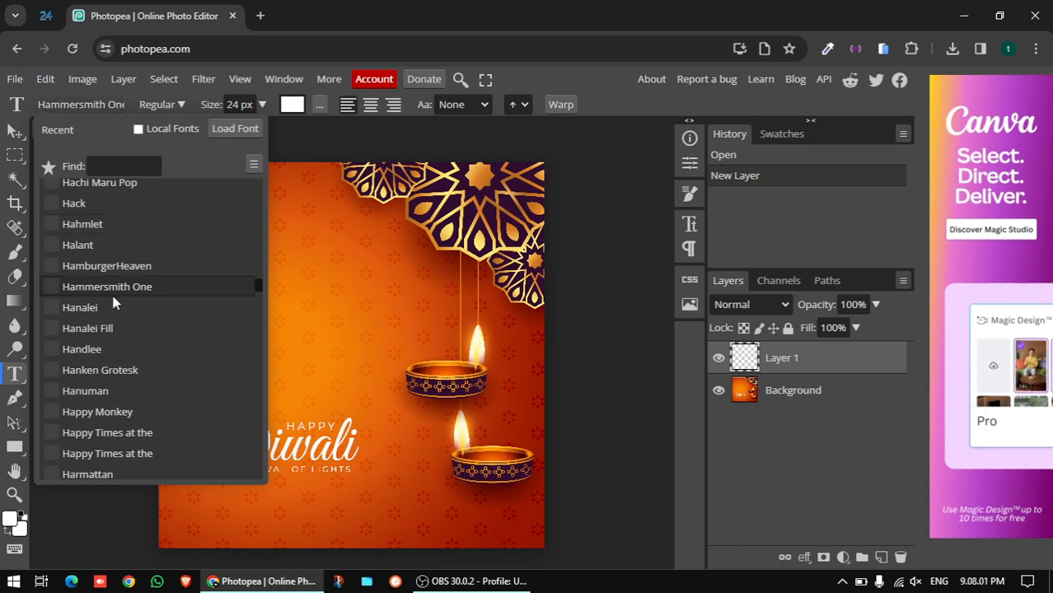
click(127, 108)
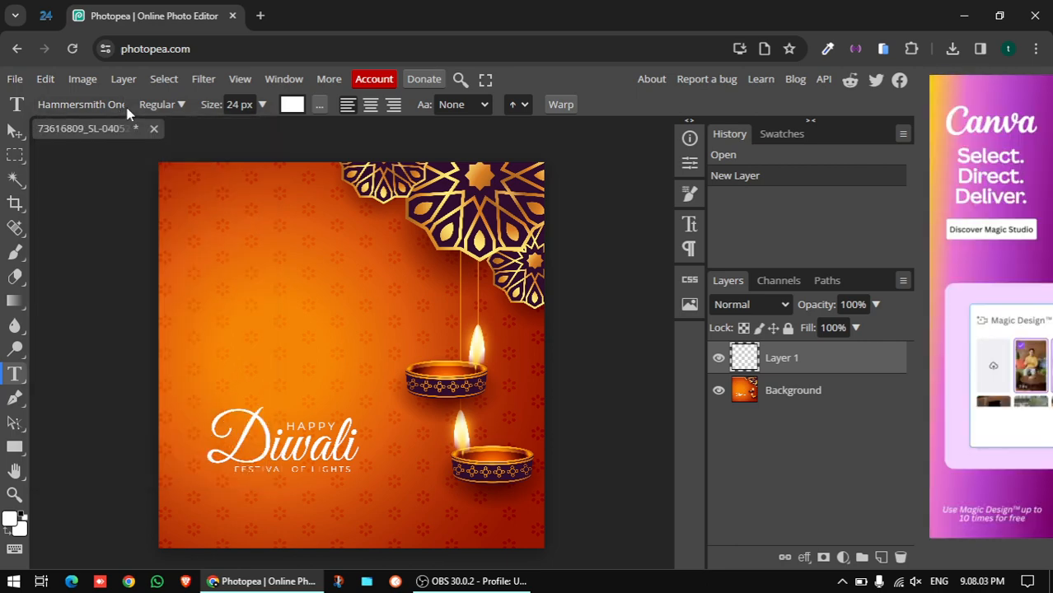
click(117, 107)
scroll(114, 346, up, 3)
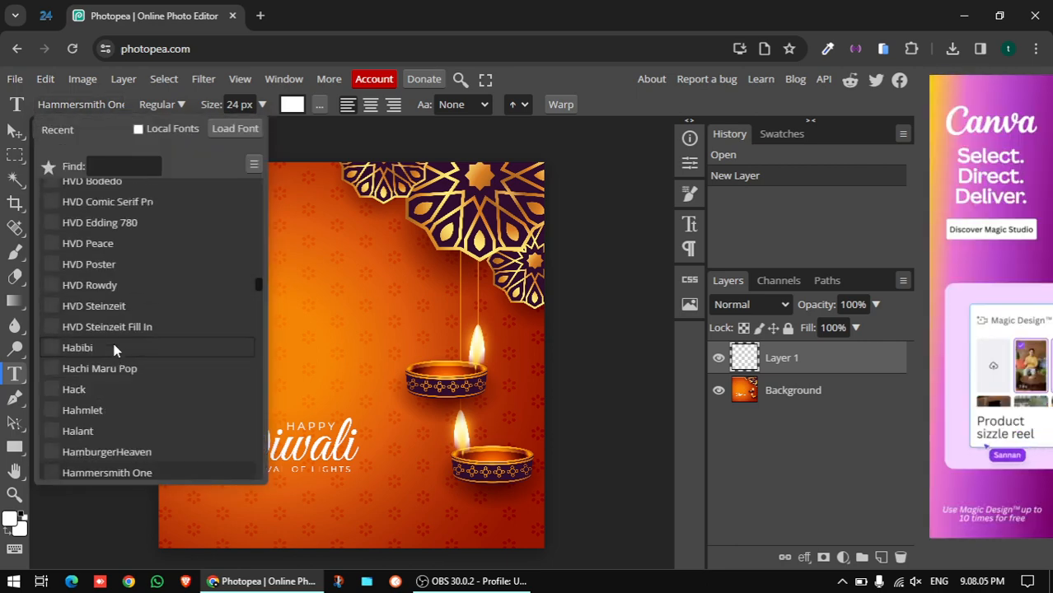
scroll(114, 350, up, 3)
scroll(114, 351, down, 15)
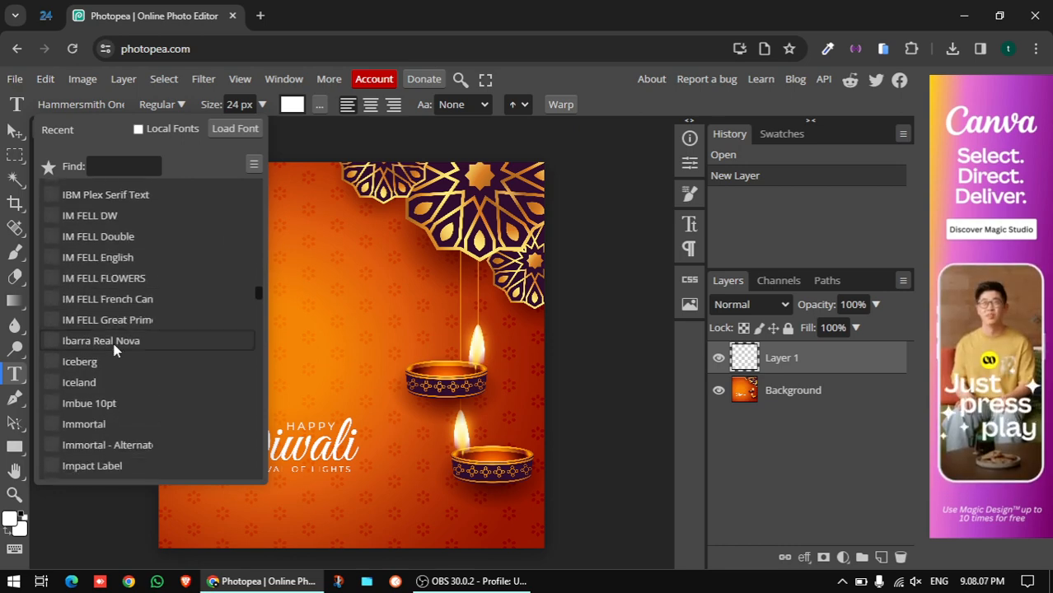
scroll(114, 350, down, 4)
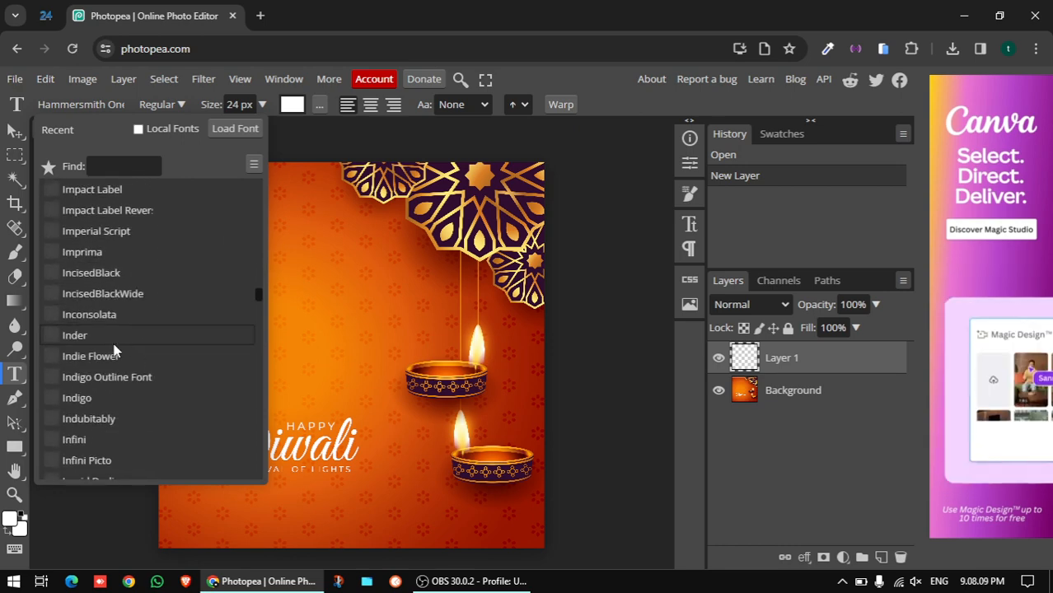
Create Text layer 2 on the left above the Diwali lettering (Hammersmith One, 24 px, white)
click(300, 219)
click(300, 219)
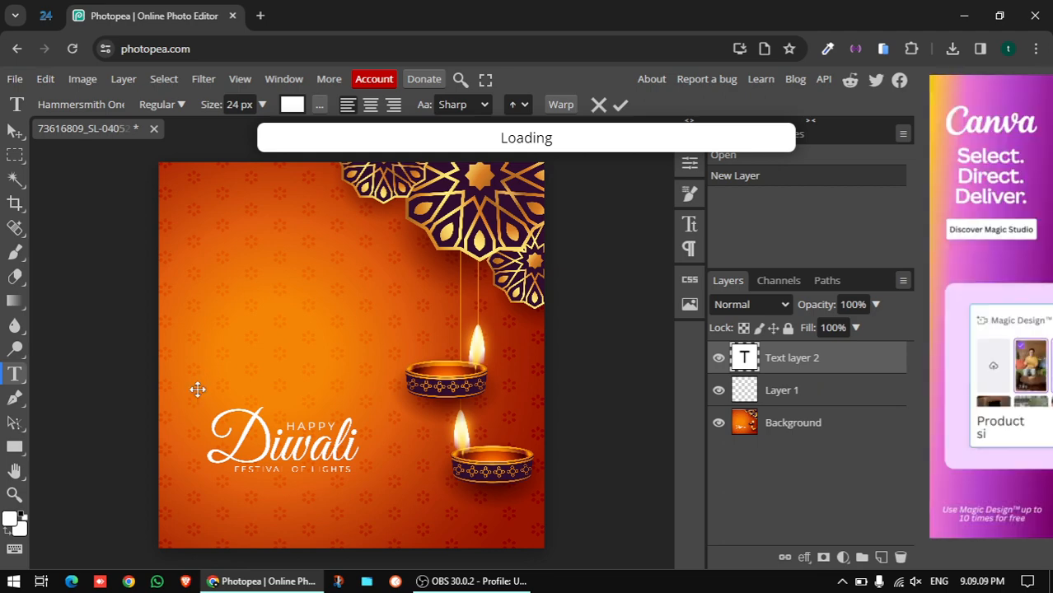
Cancel the unfinished text layer and start a new text box near the bottom-left corner
click(598, 104)
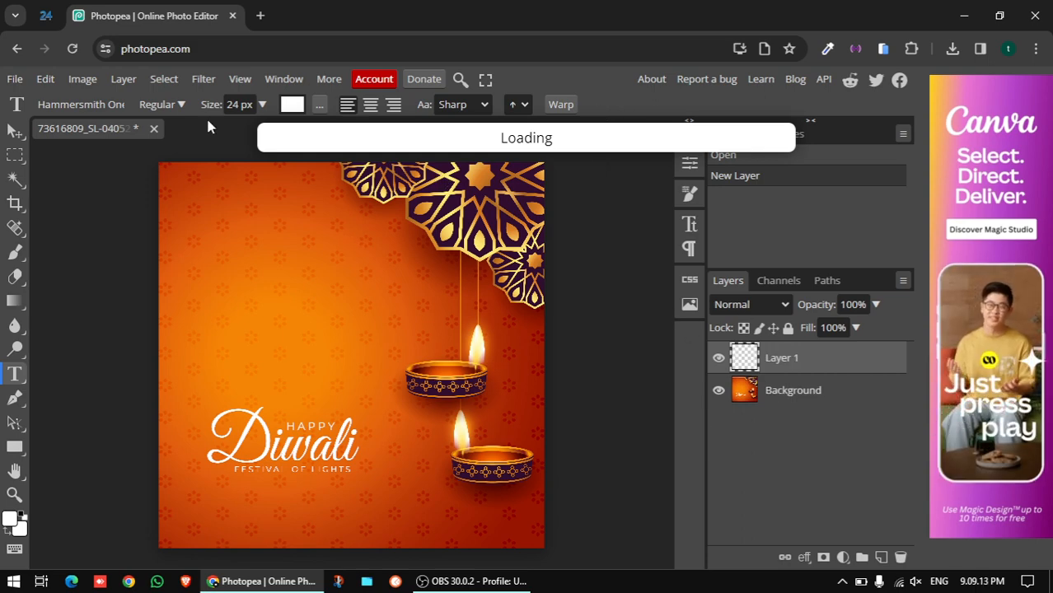
click(13, 79)
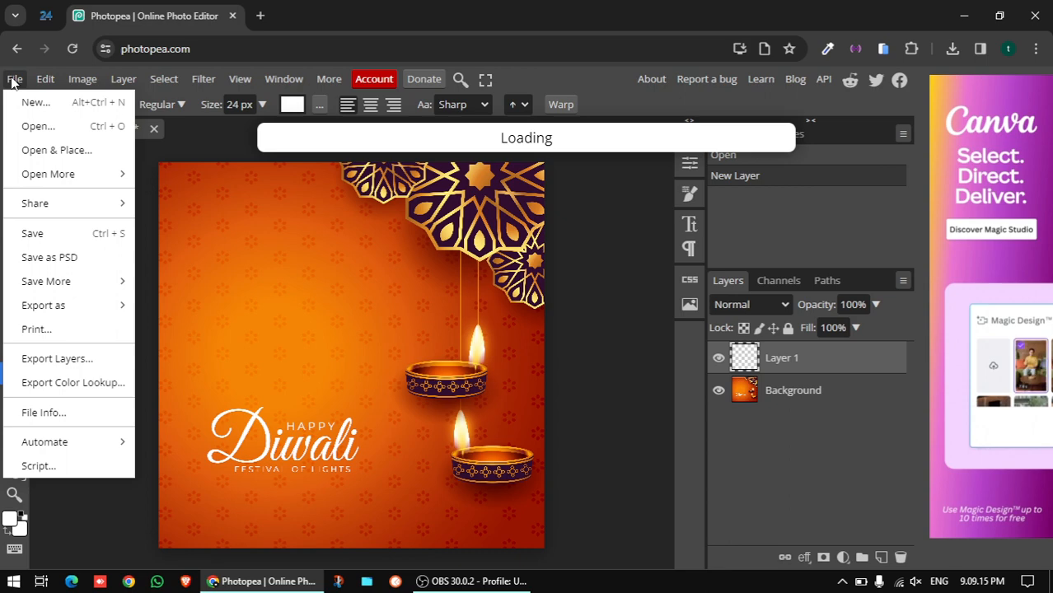
mouse_move(45, 80)
click(589, 79)
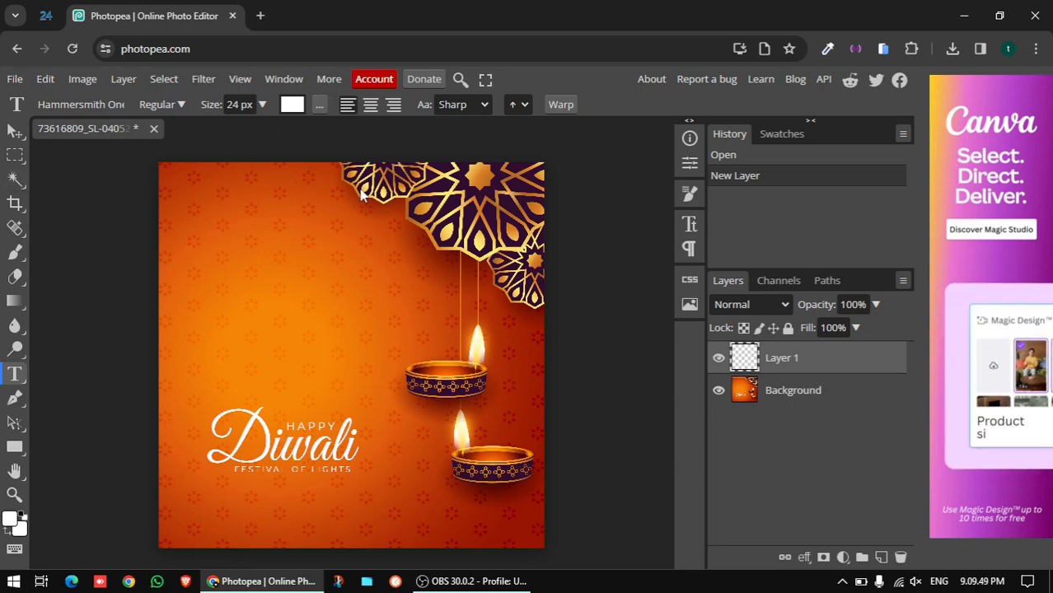
click(210, 521)
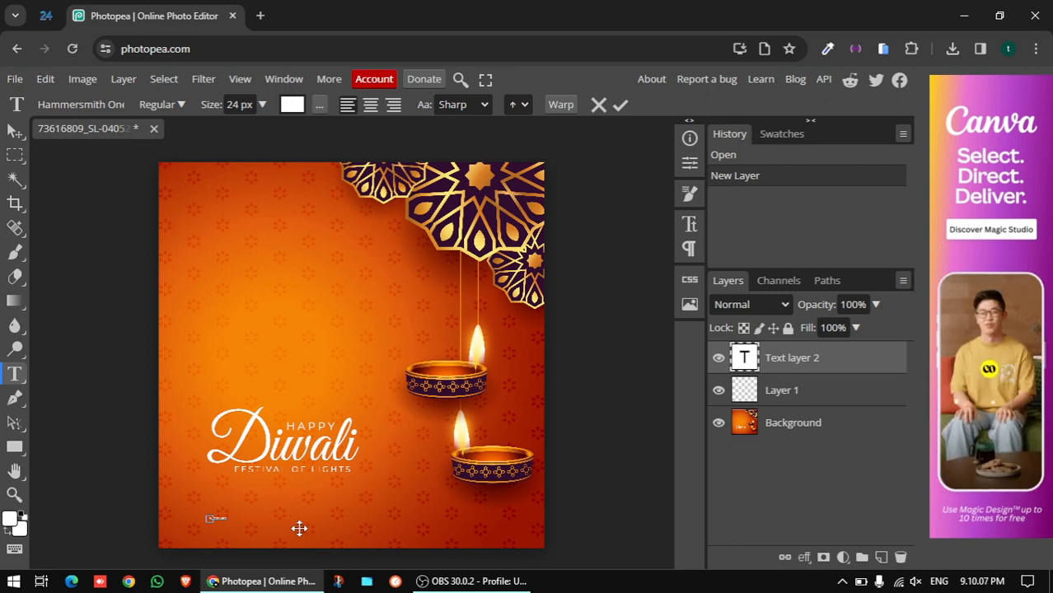
Set the Business Name text size to 110 px and commit it
click(248, 106)
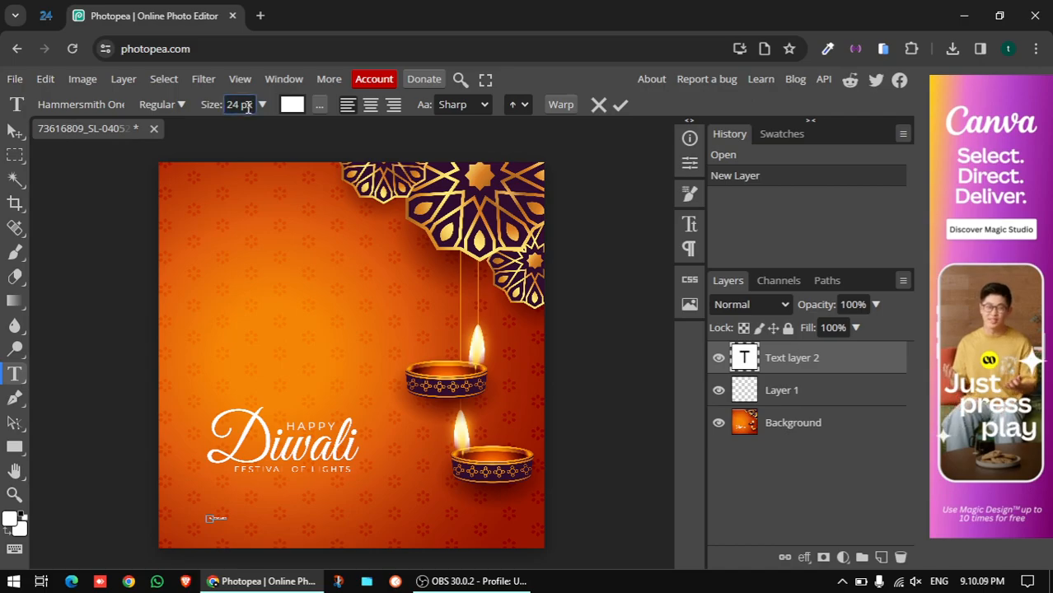
key(ctrl)
key(ctrl)
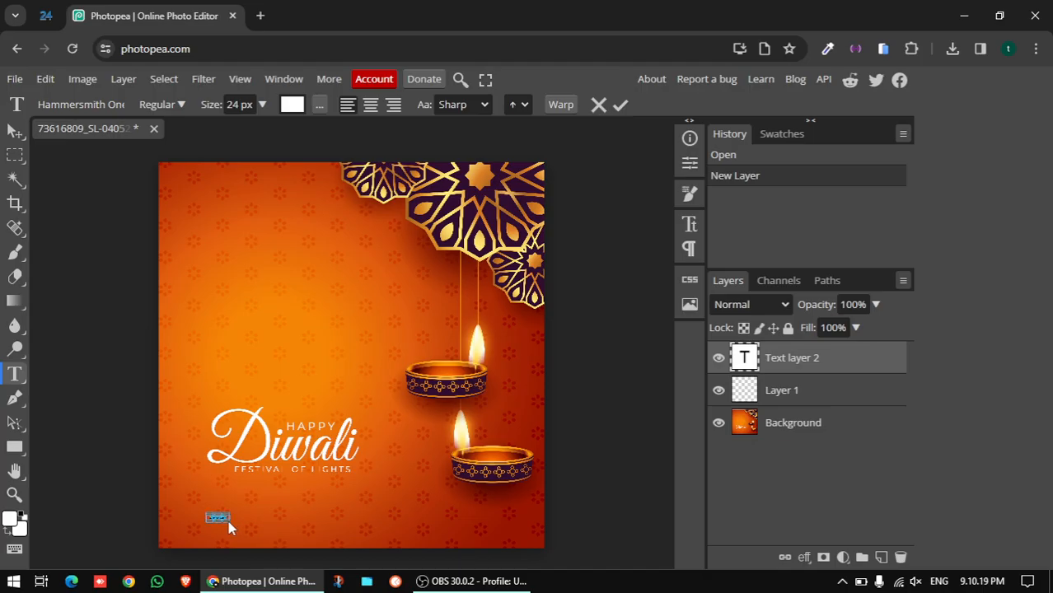
key(ctrl)
key(ctrl)
click(262, 106)
drag(235, 129, 265, 135)
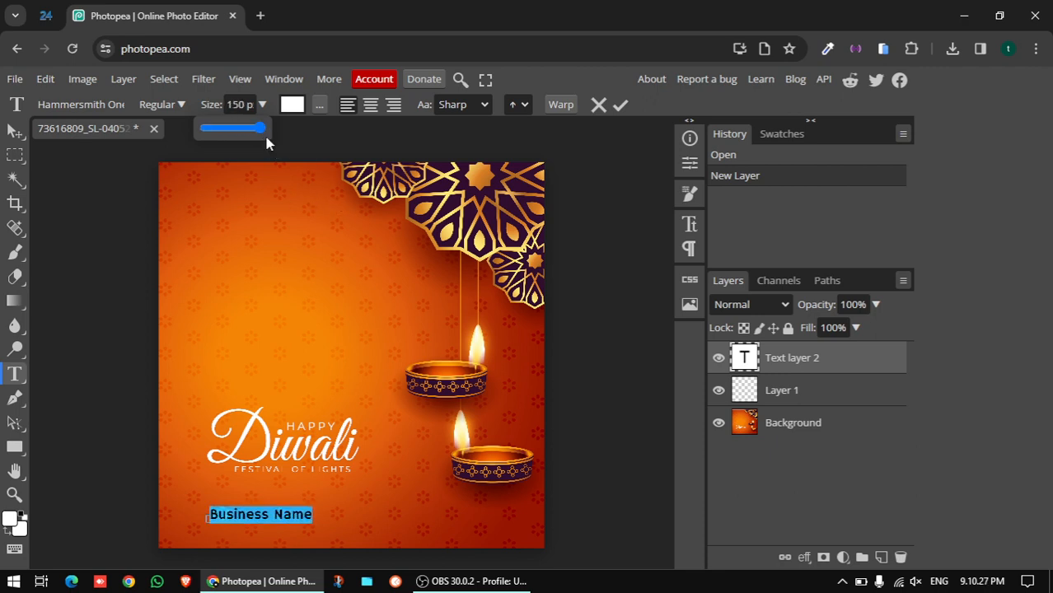
drag(263, 132, 256, 136)
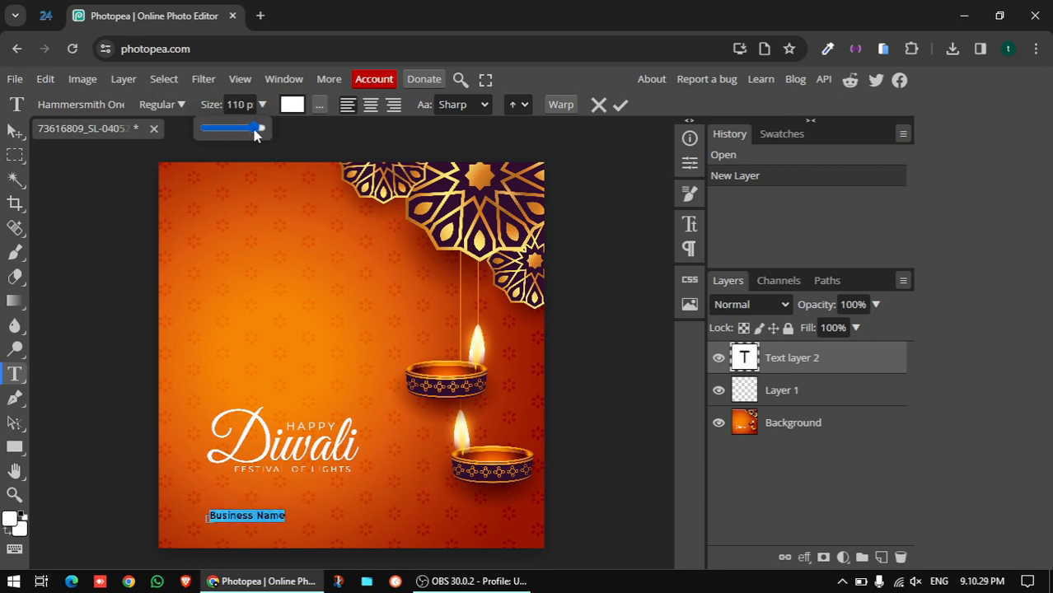
click(621, 108)
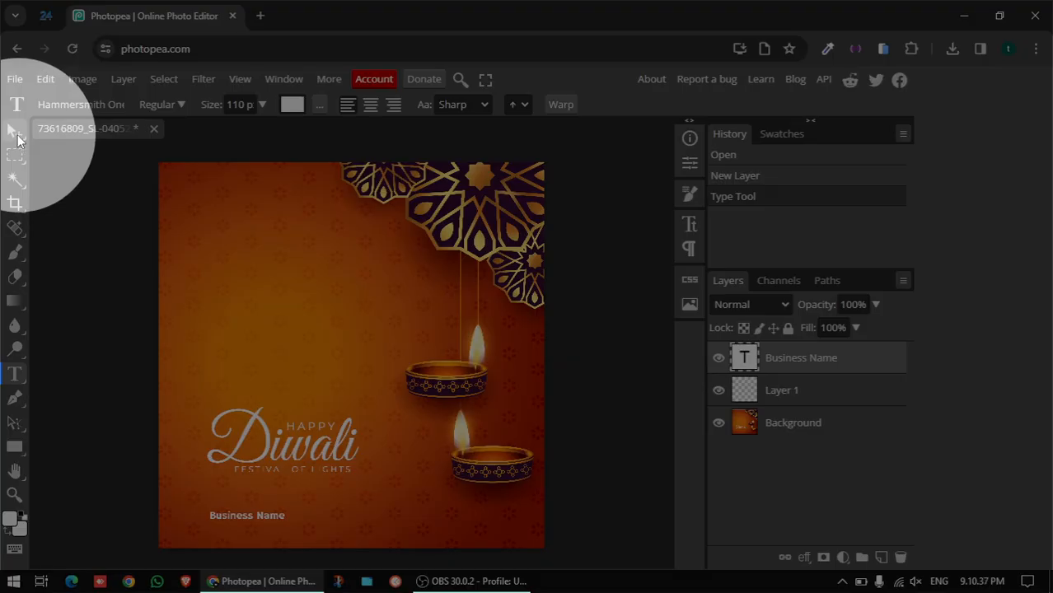
Move Business Name into the bottom-left corner and start a new text box near the bottom right
click(16, 135)
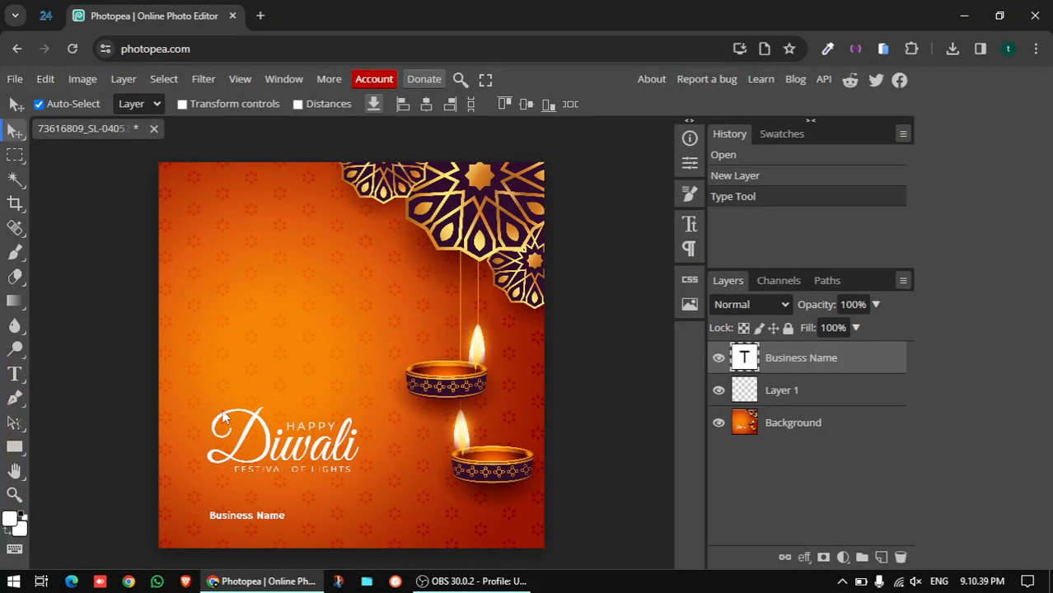
drag(264, 521, 231, 535)
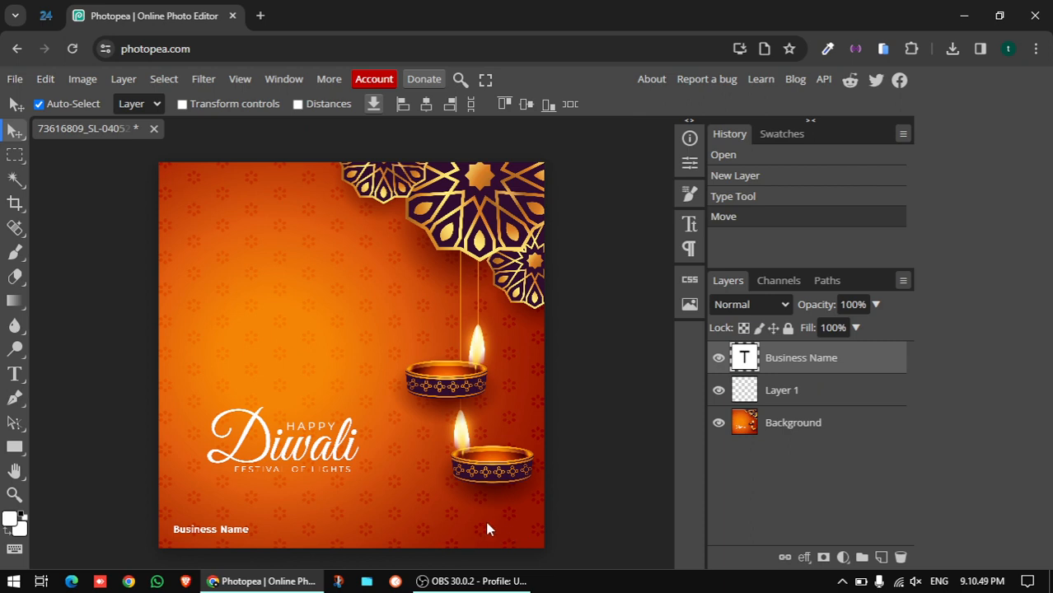
click(15, 374)
click(444, 529)
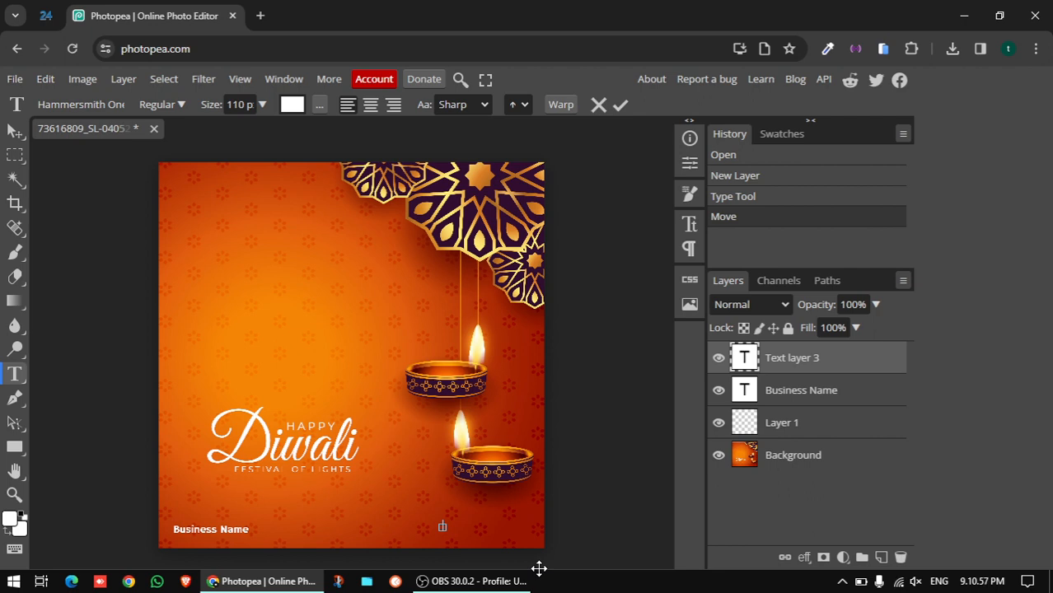
Enter the phone number, commit it, and move it into the bottom-right corner
click(623, 111)
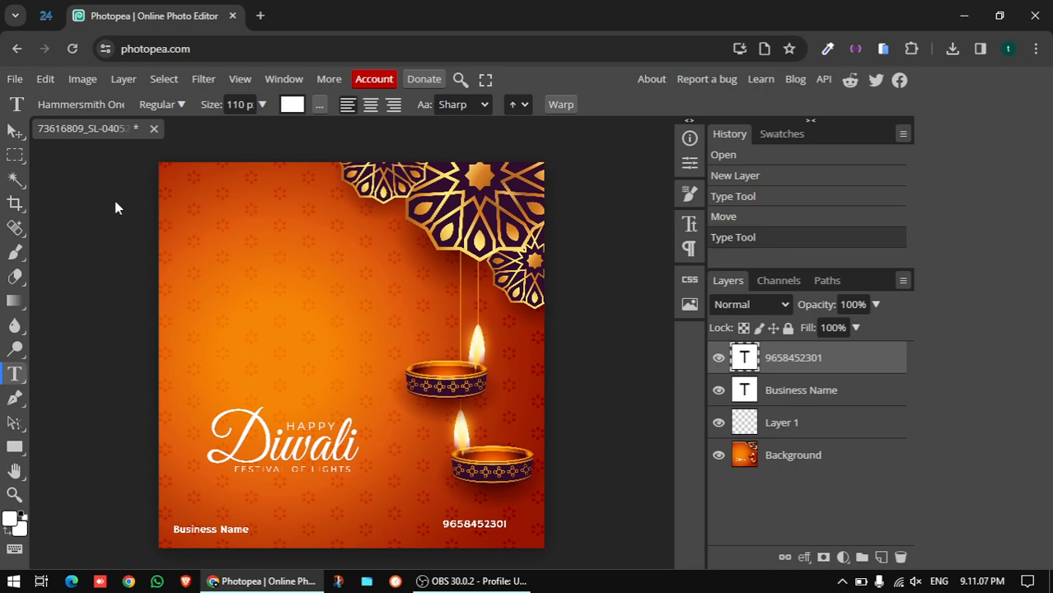
click(16, 131)
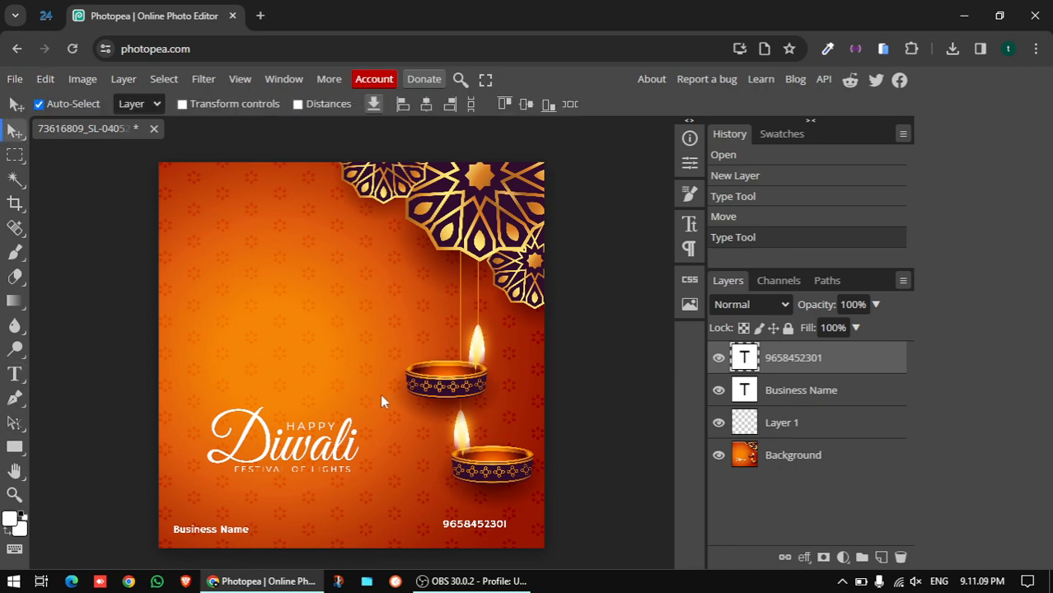
drag(498, 529, 516, 529)
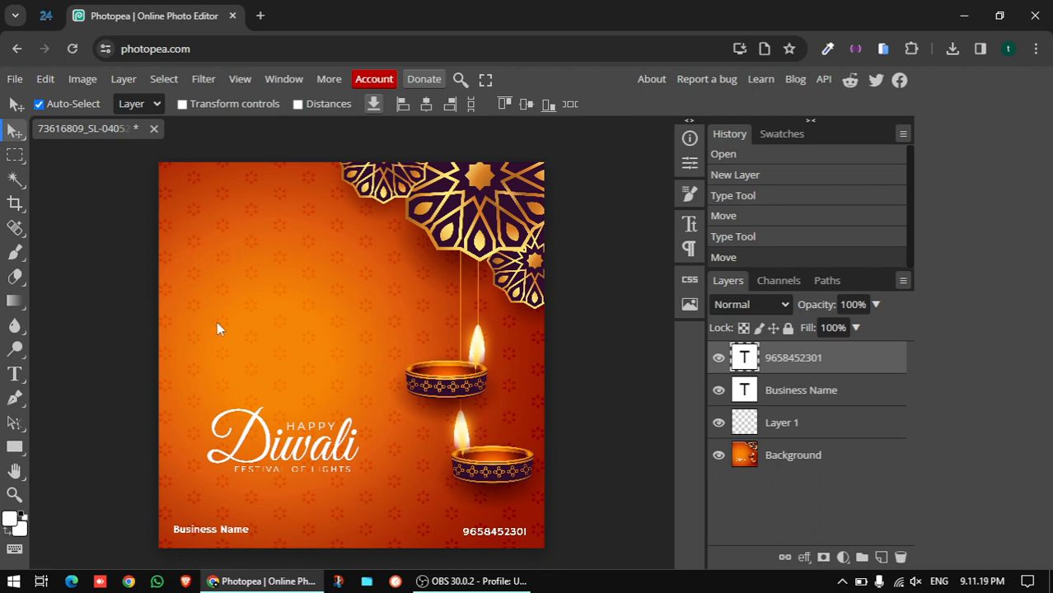
Add a new text layer with a quote character in the upper-left area
click(15, 374)
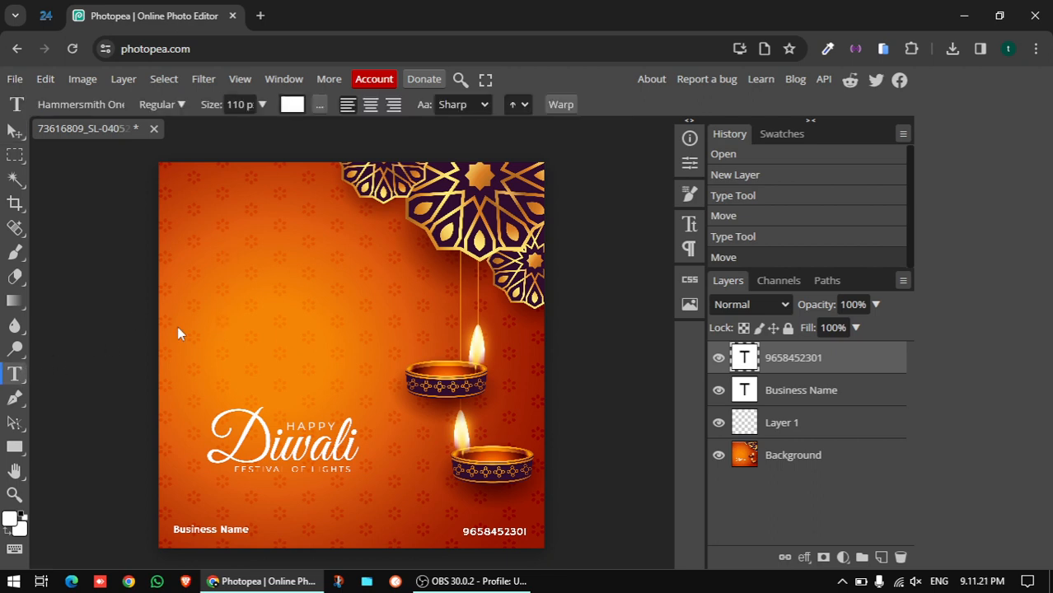
click(210, 287)
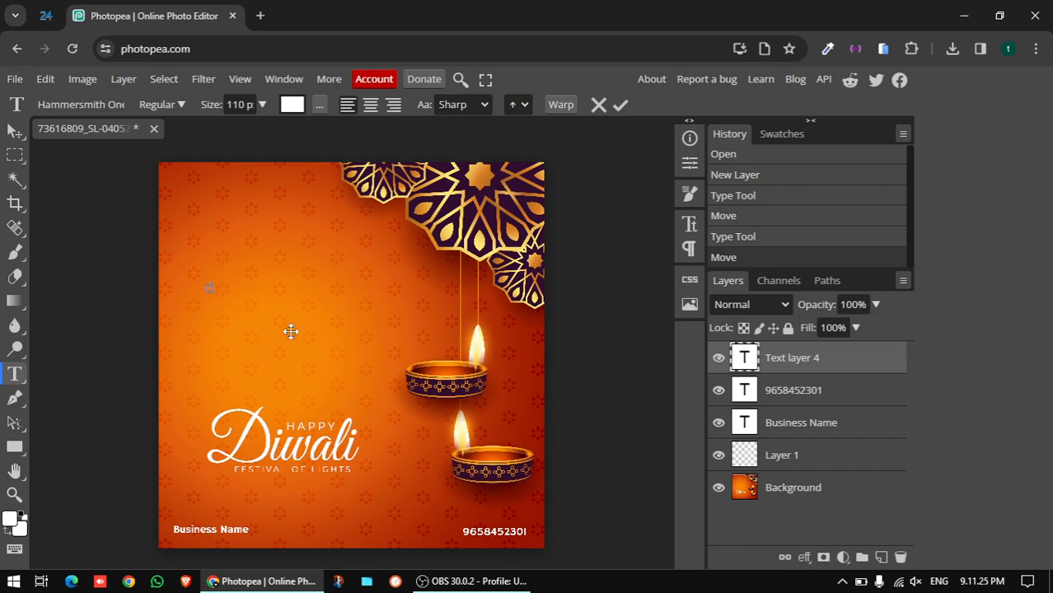
text(-)
click(620, 105)
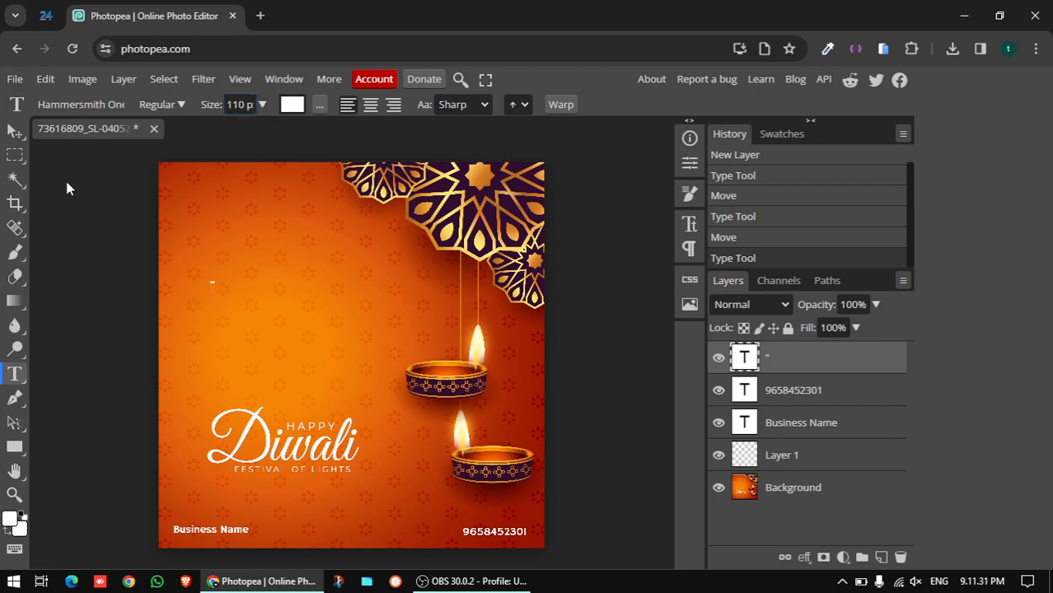
Scale the quote mark up greatly and position it in the upper-left area
click(16, 134)
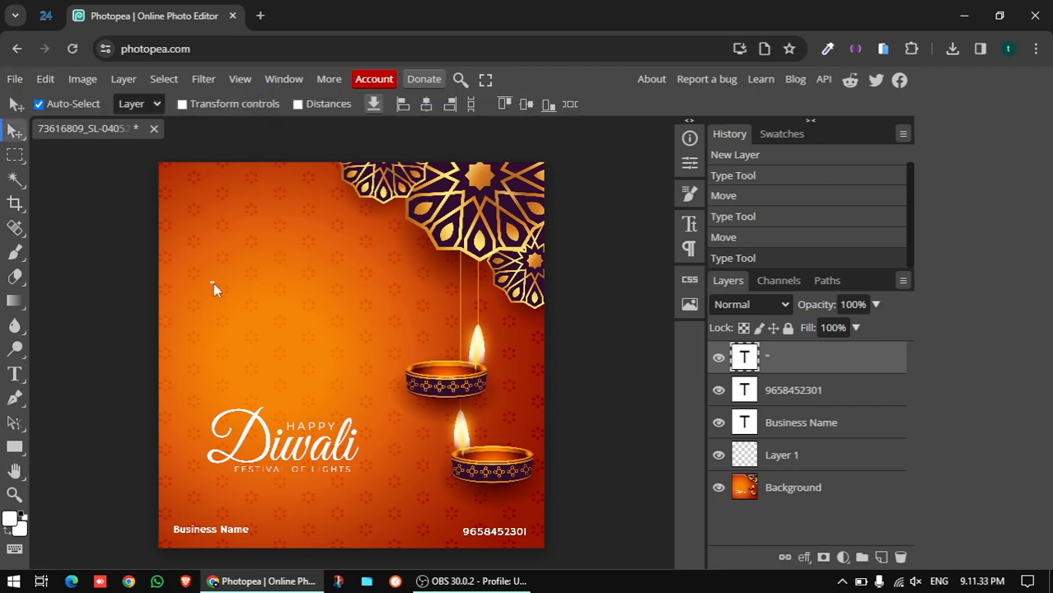
click(182, 104)
drag(213, 285, 294, 285)
drag(614, 187, 382, 266)
drag(168, 302, 271, 300)
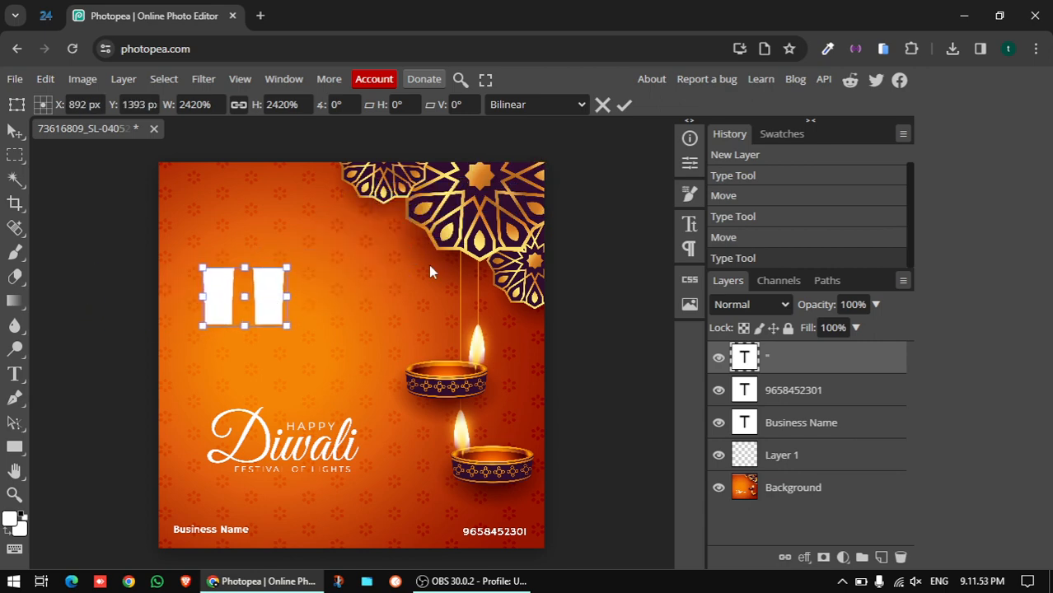
click(622, 105)
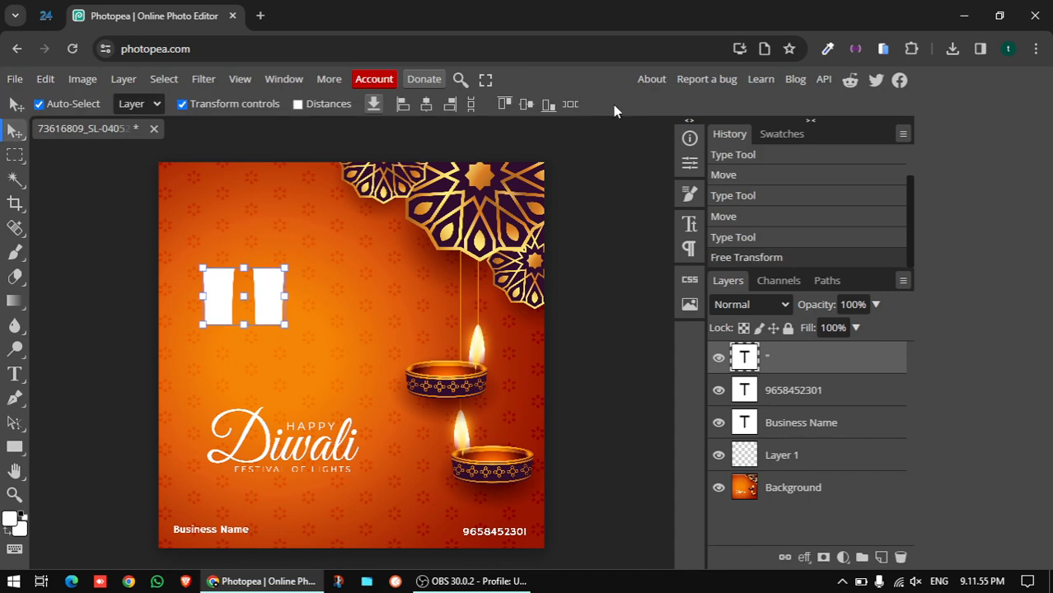
Change the quote marks' font to Alef and commit
click(16, 375)
click(274, 298)
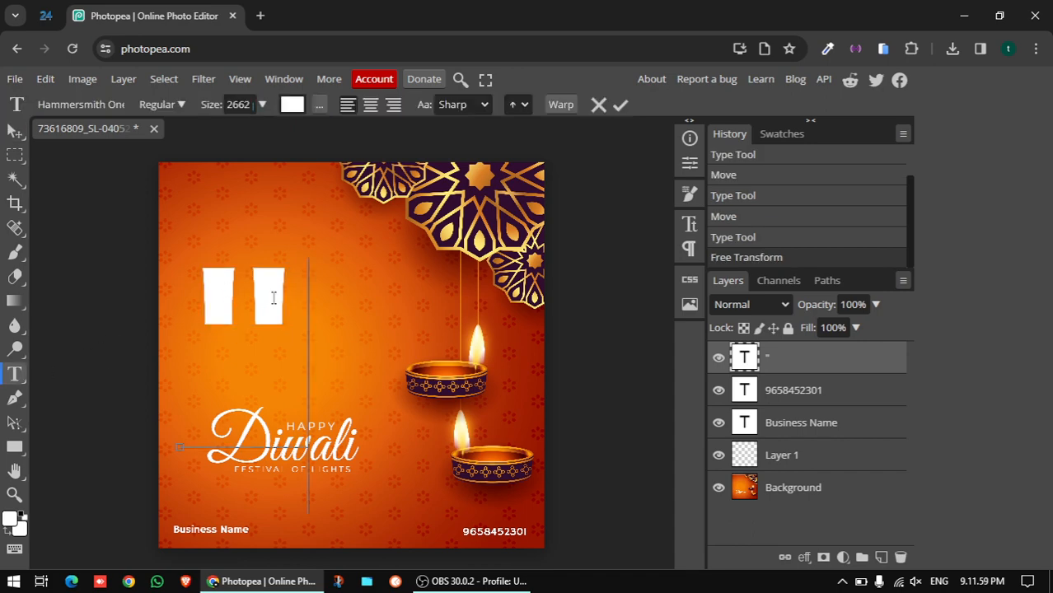
drag(273, 298, 223, 298)
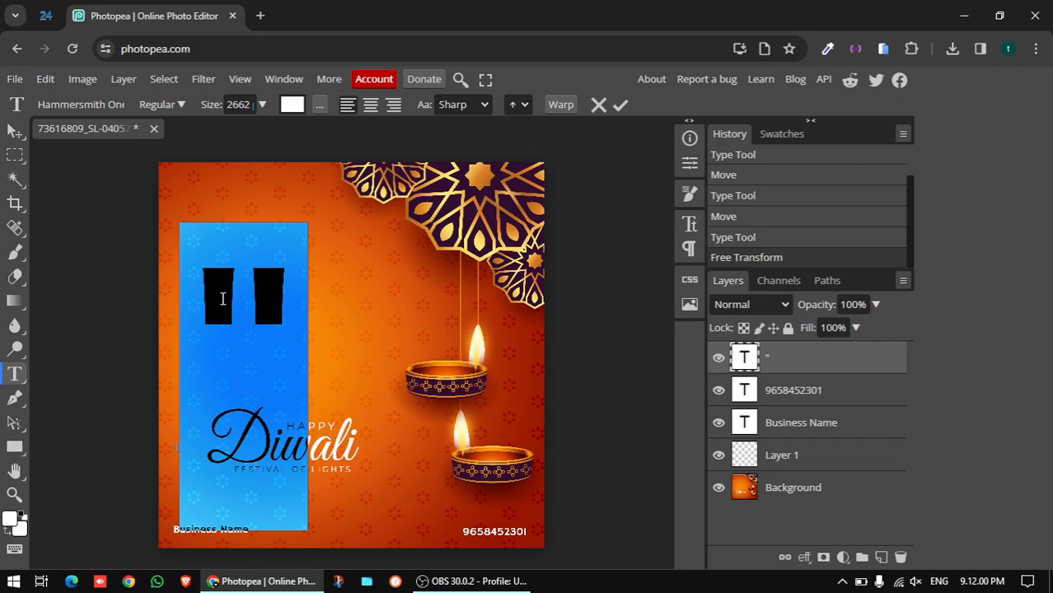
click(114, 105)
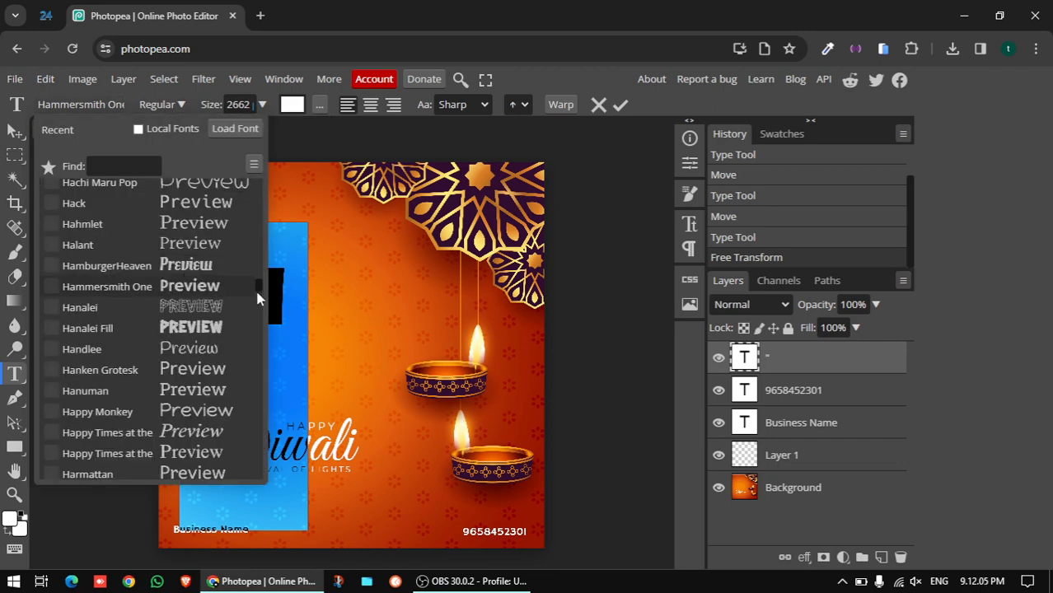
drag(258, 293, 256, 186)
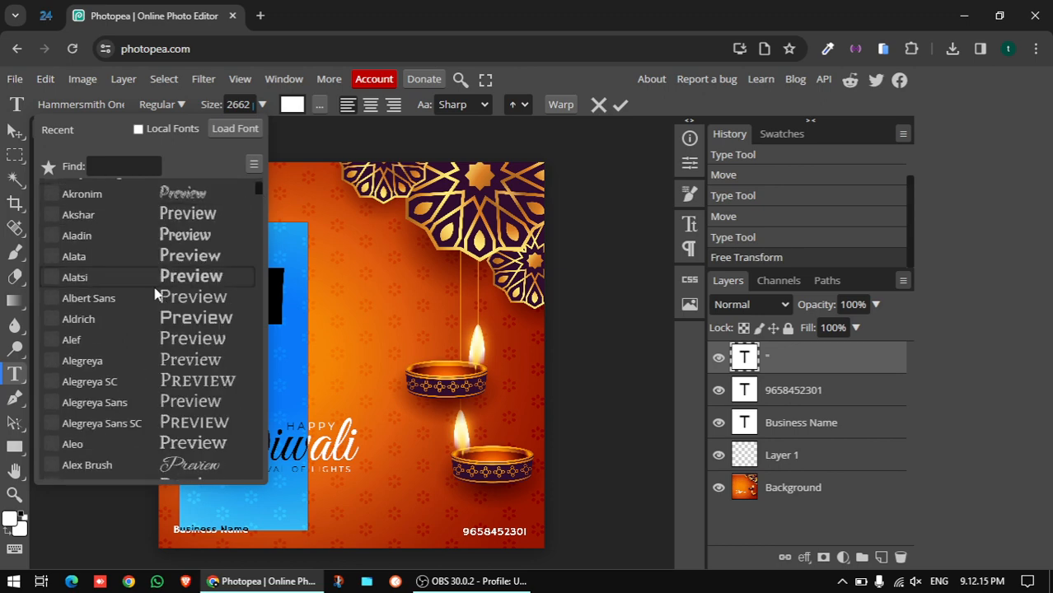
click(145, 339)
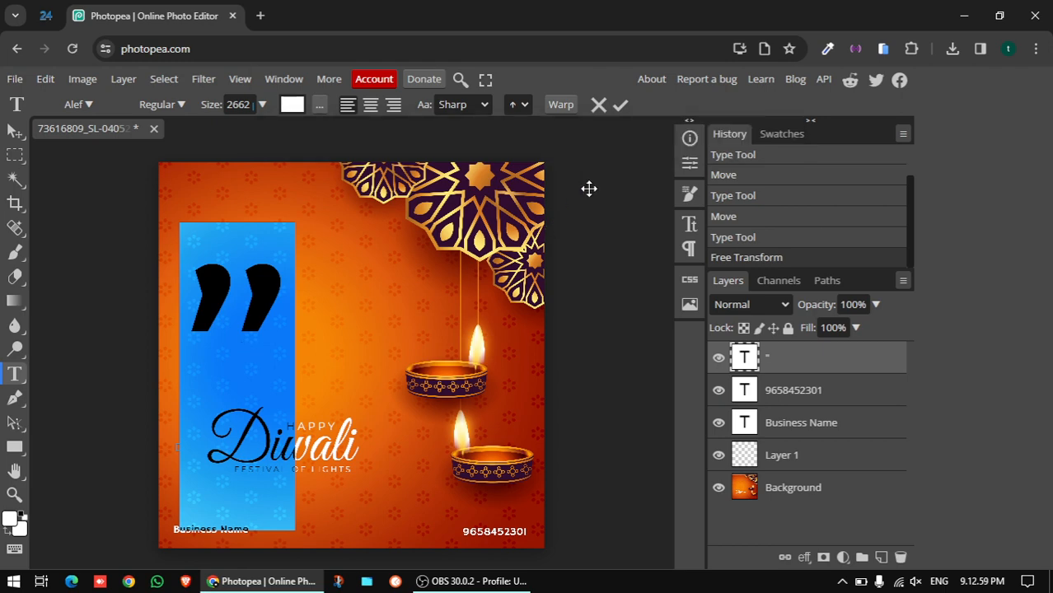
click(623, 110)
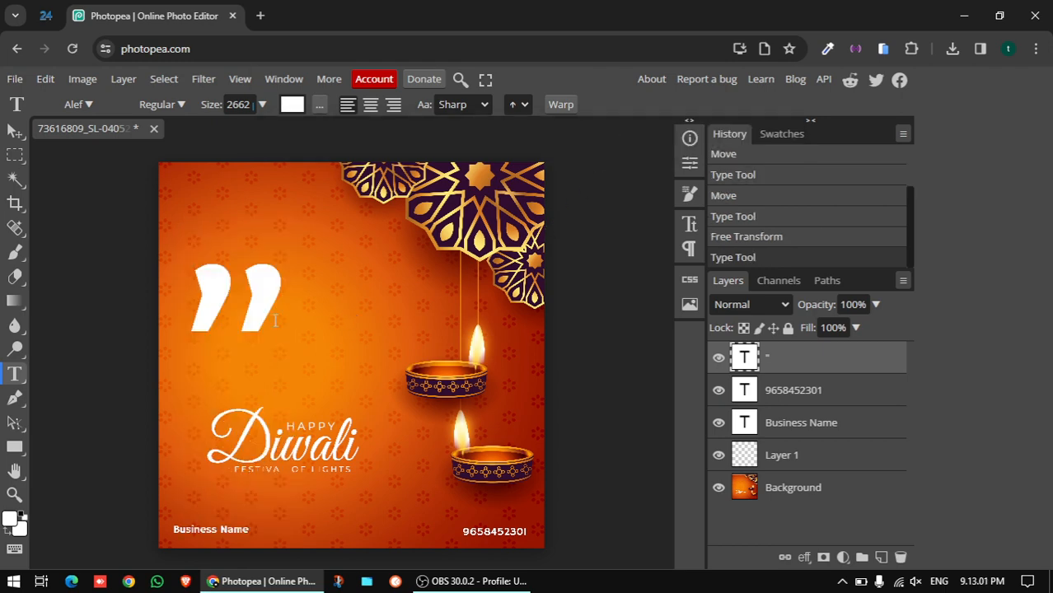
Move the quote marks toward the hanging lamps and start a new text layer left of centre
click(14, 131)
drag(259, 300, 419, 288)
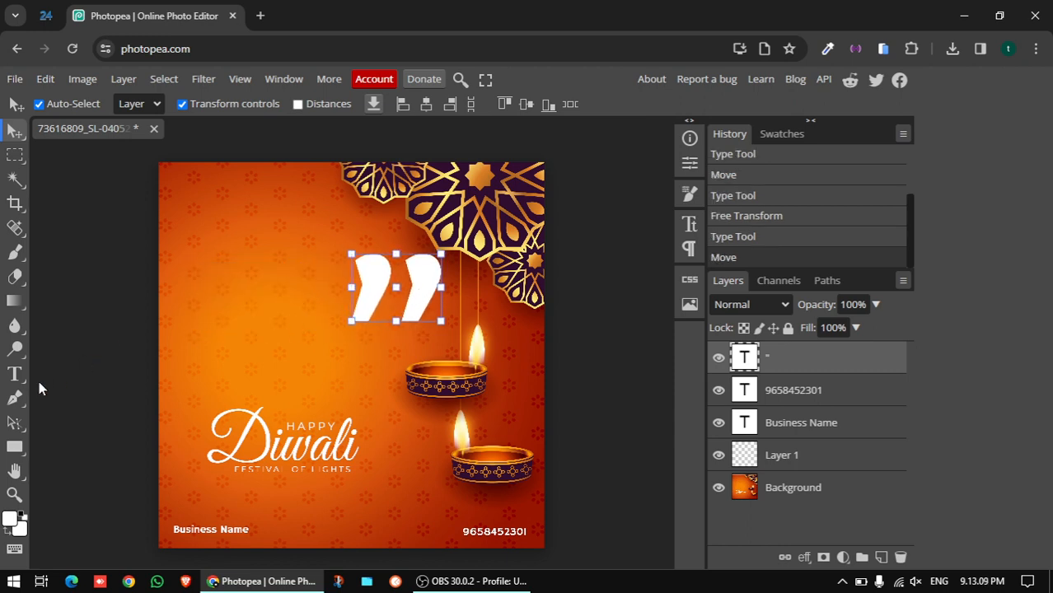
click(14, 374)
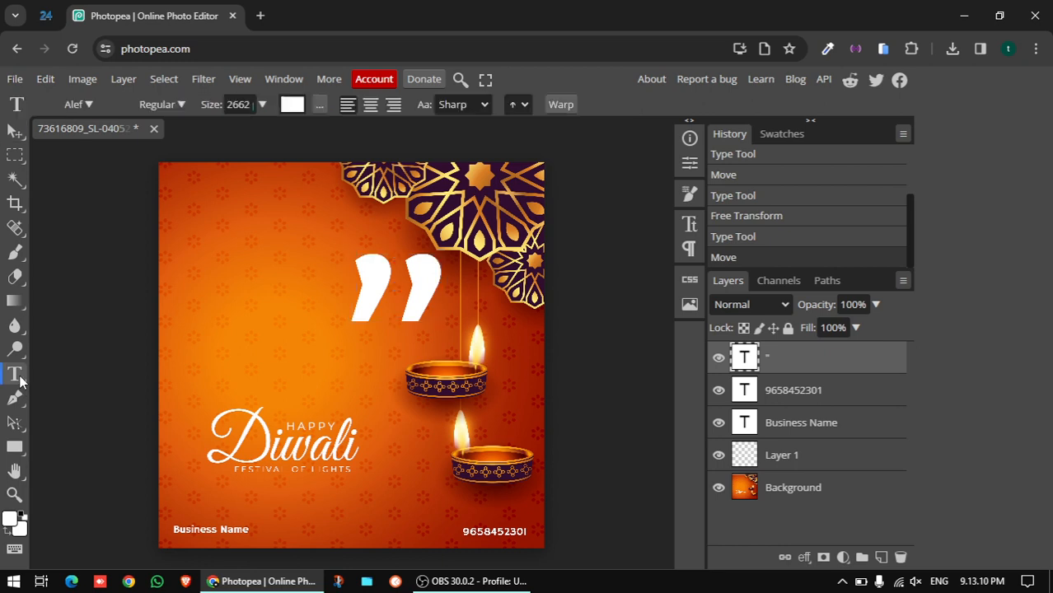
click(218, 357)
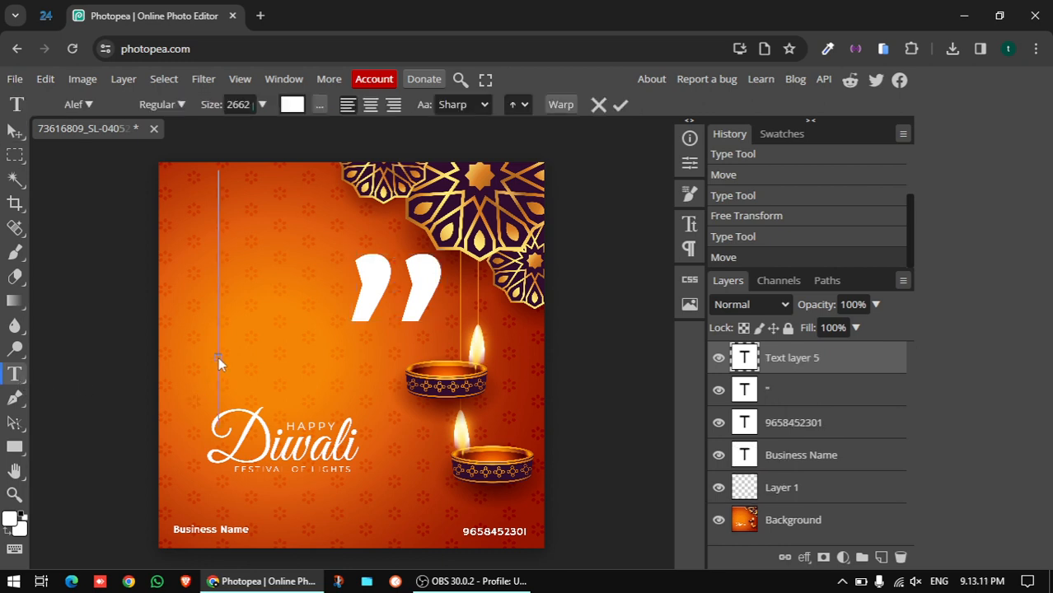
Set text size to 150 px, type 'Wish you and your family.' and commit it
click(261, 104)
drag(262, 128, 221, 342)
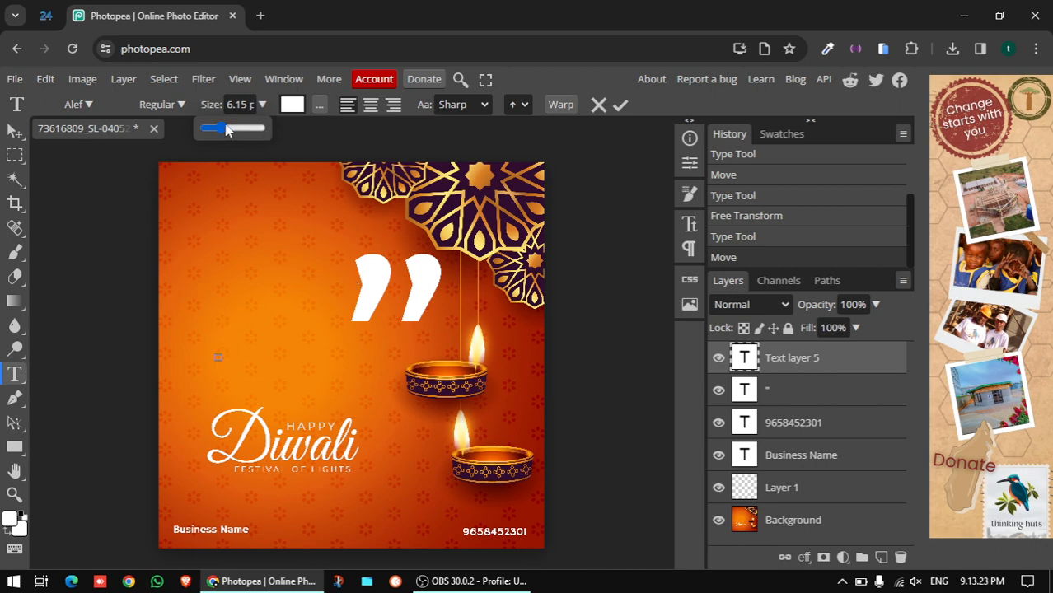
drag(216, 128, 274, 125)
drag(274, 211, 220, 360)
drag(226, 129, 278, 129)
click(219, 355)
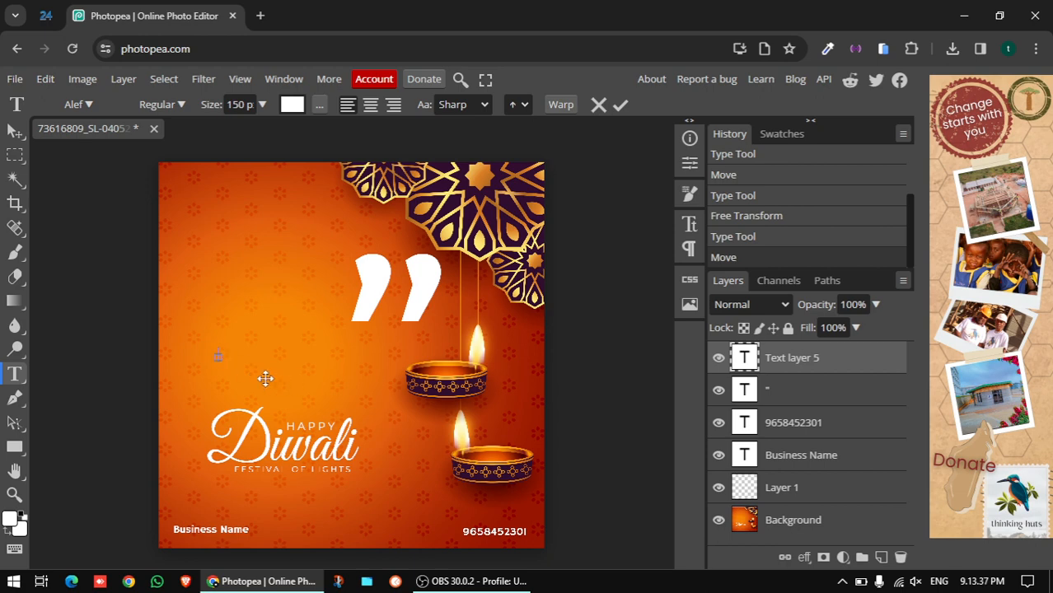
text(Wish you and )
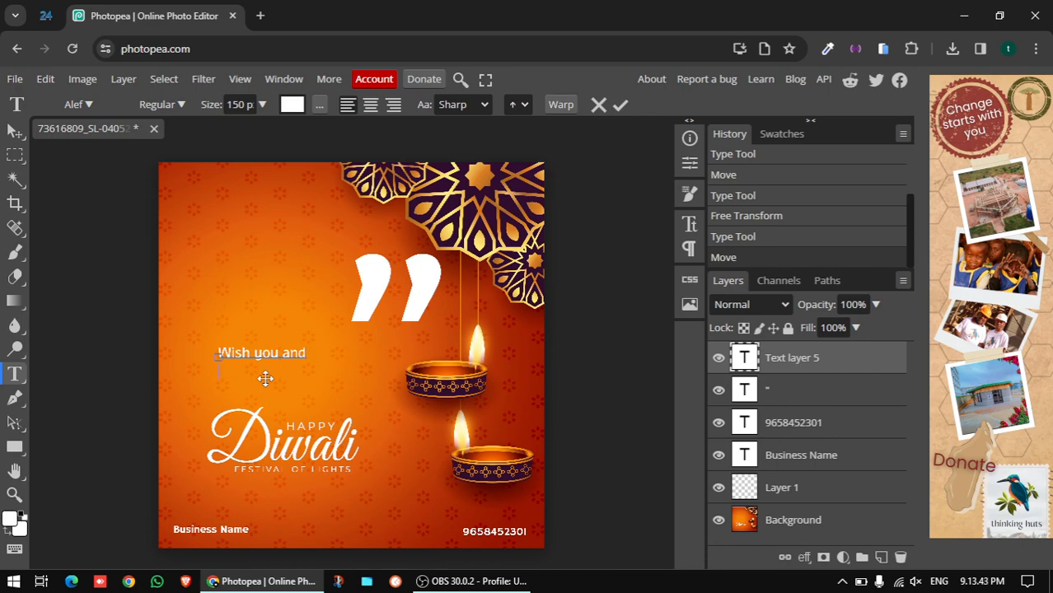
text(your family)
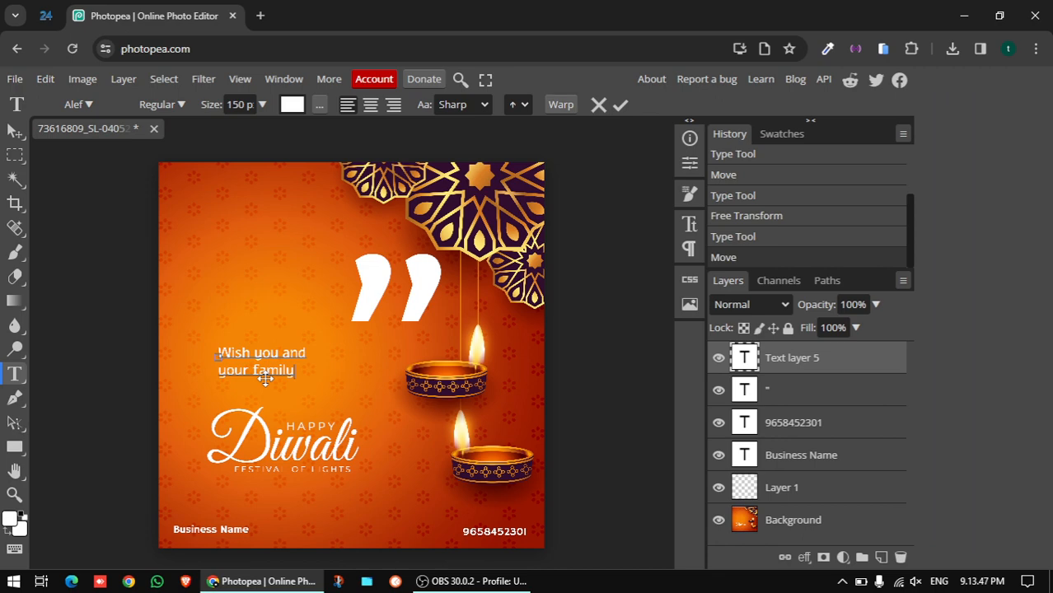
text(.)
click(264, 378)
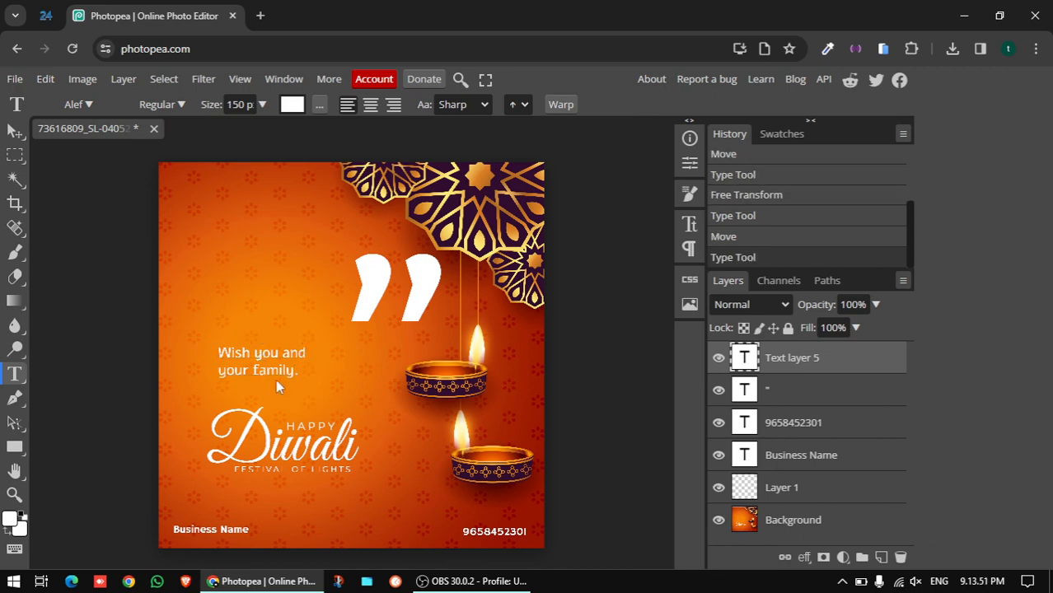
Scale up the 'Wish you and your family.' text with Free Transform
click(15, 131)
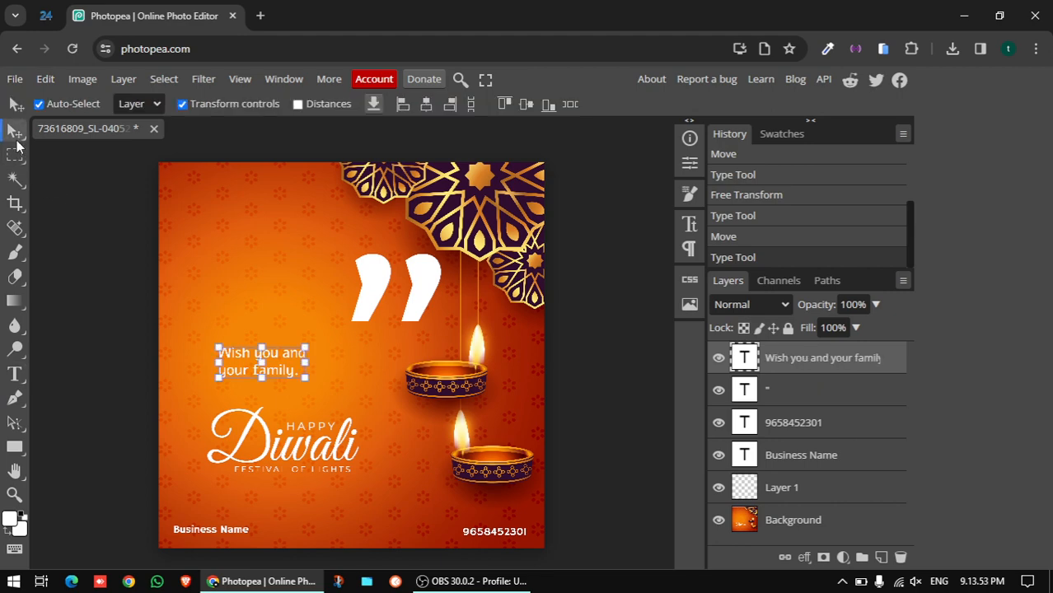
mouse_move(305, 377)
mouse_down()
mouse_move(367, 426)
mouse_move(314, 377)
mouse_up()
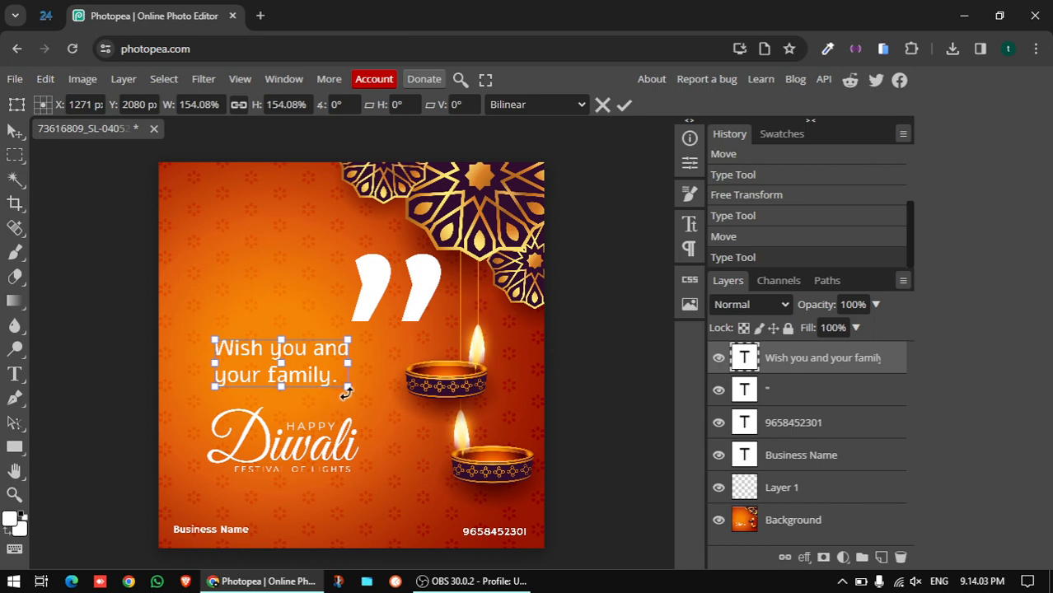
click(623, 105)
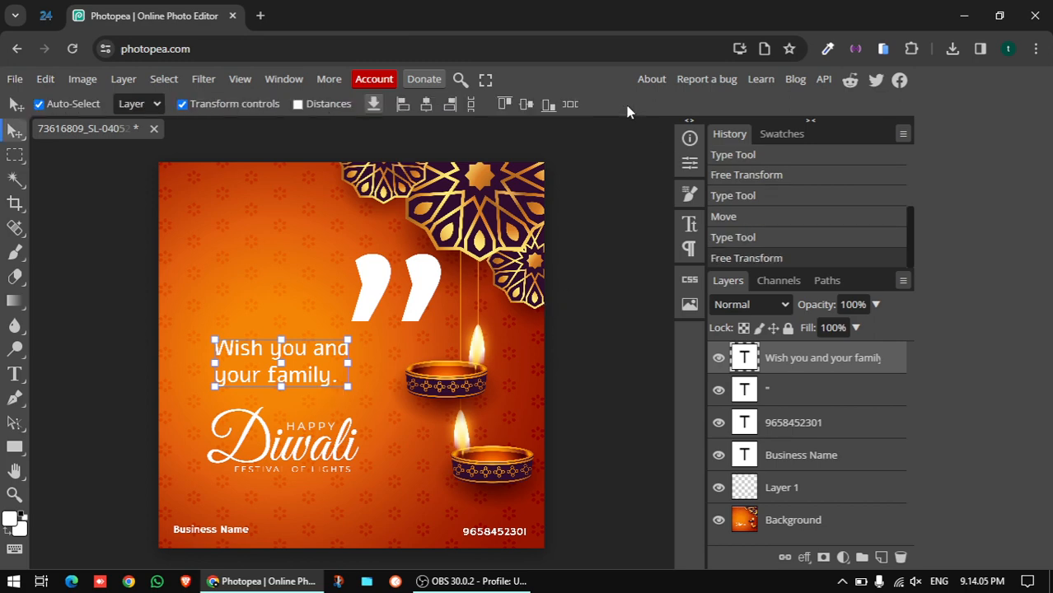
Shrink the quote marks and place them just above the end of the wish line
click(433, 293)
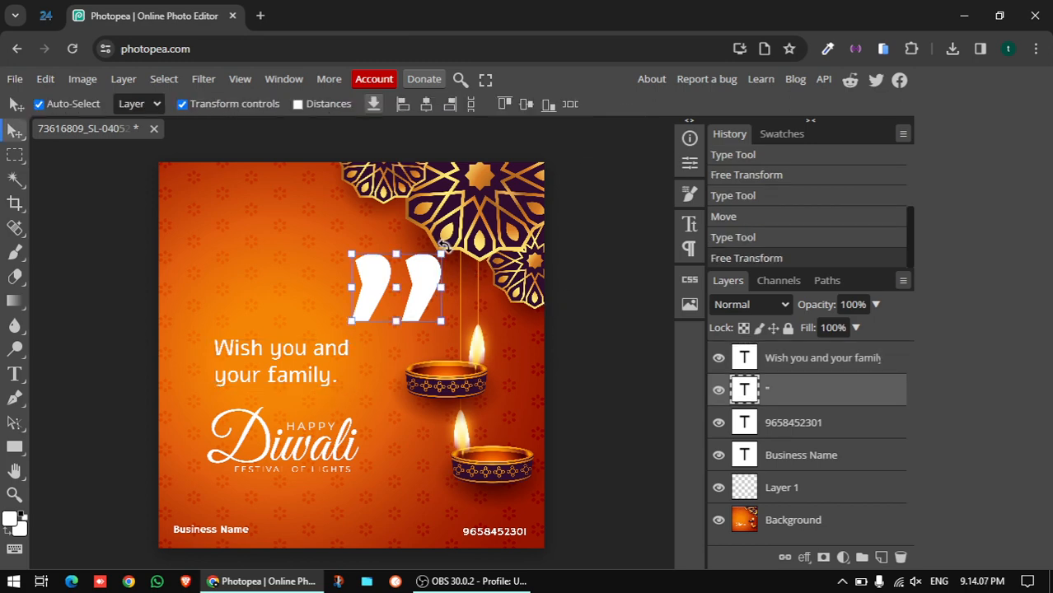
drag(441, 256, 374, 329)
key(Return)
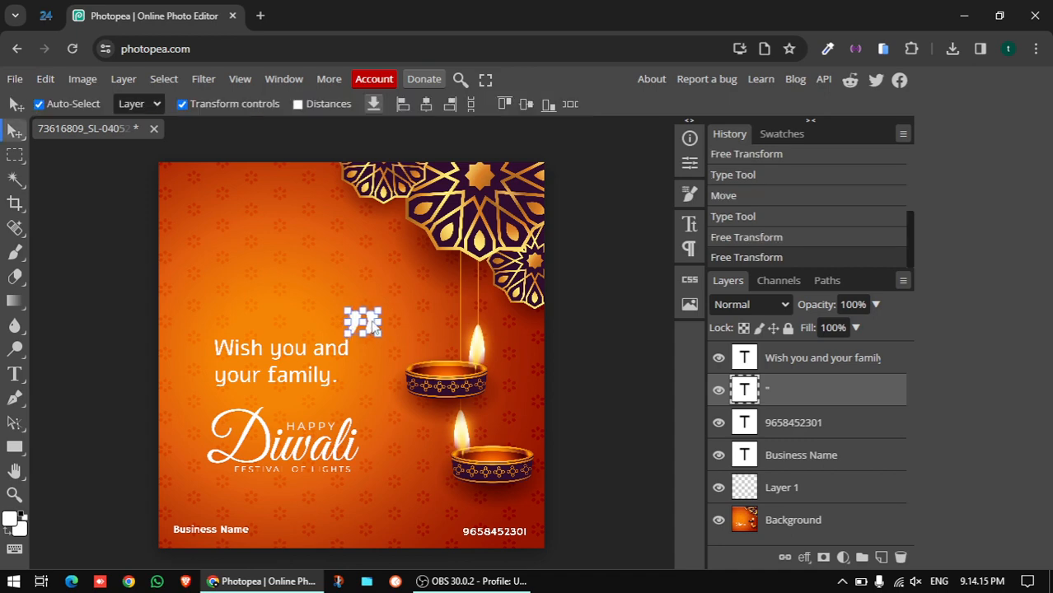
click(583, 359)
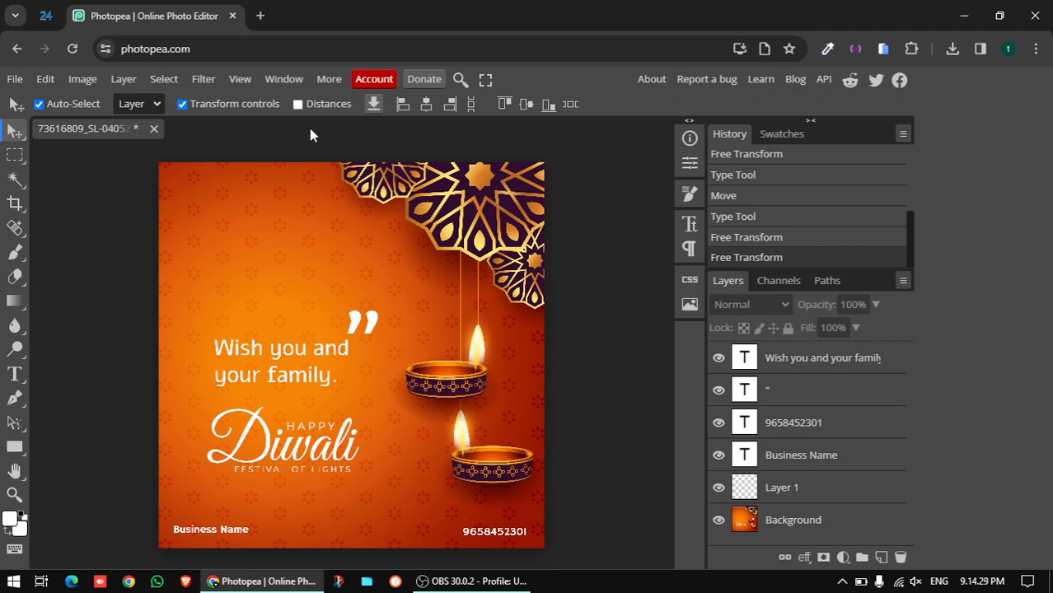
Export the poster via File > Export as > PNG, saved as design.png
click(16, 80)
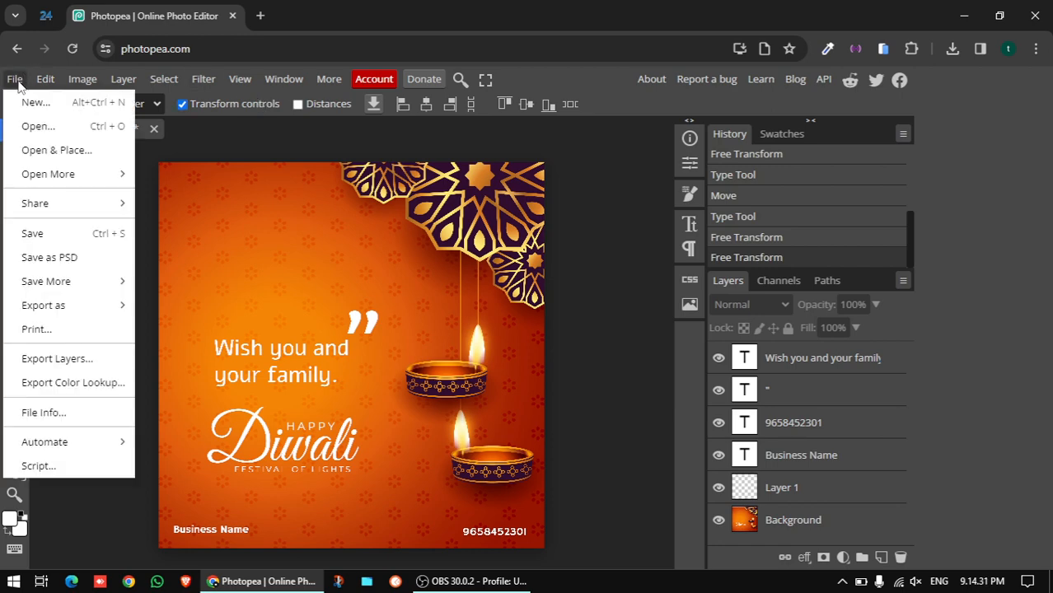
mouse_move(82, 286)
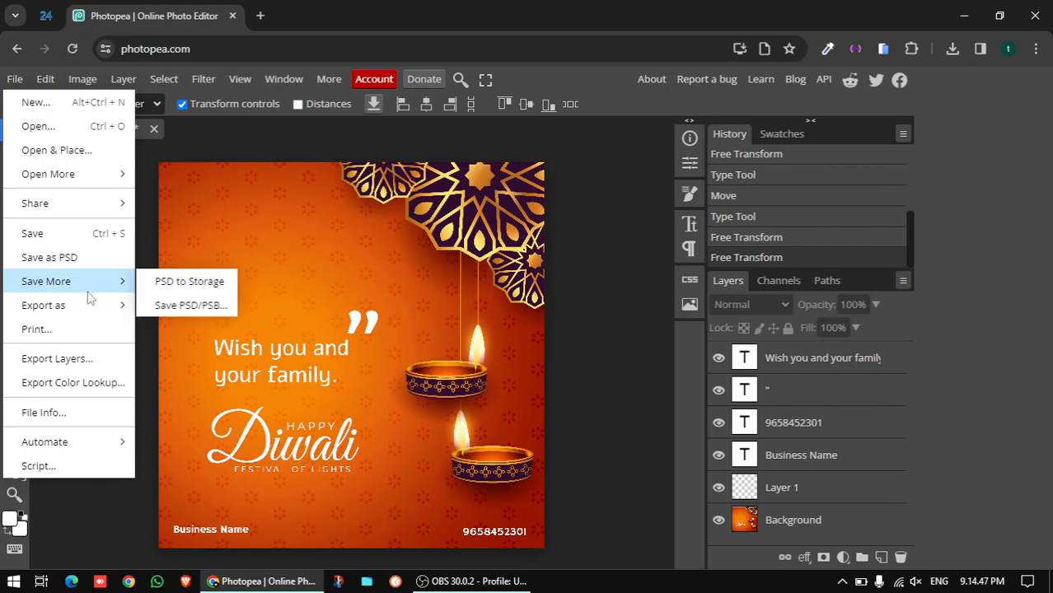
mouse_move(91, 304)
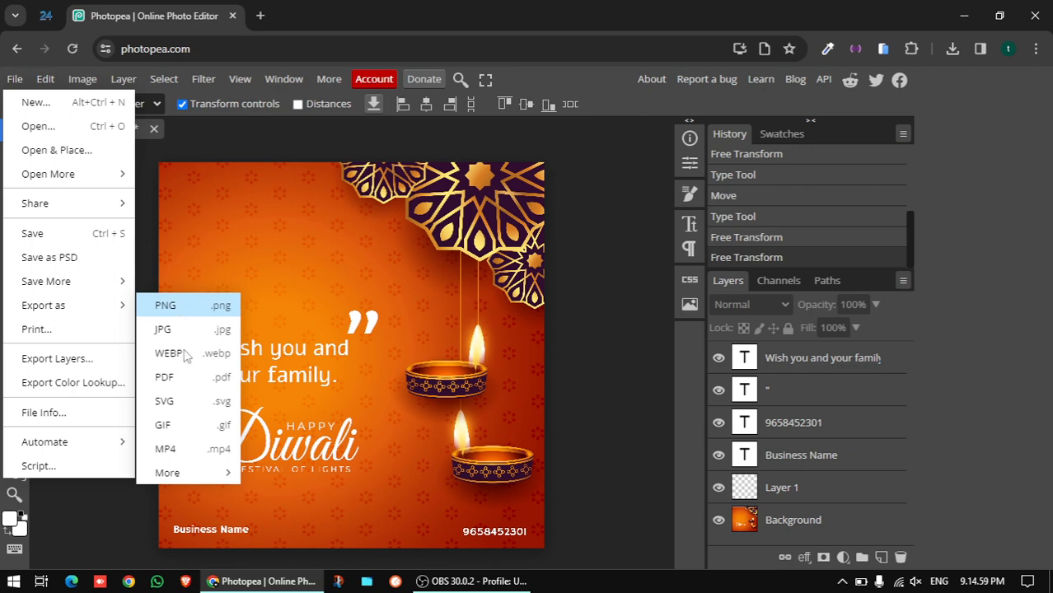
click(193, 308)
drag(345, 273, 374, 435)
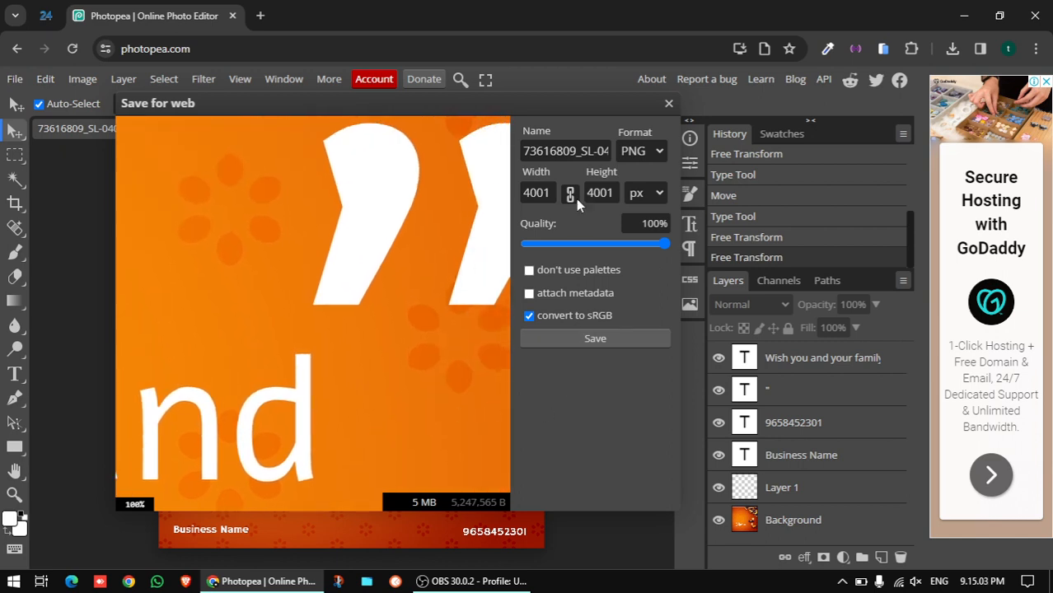
click(564, 158)
key(ctrl+a)
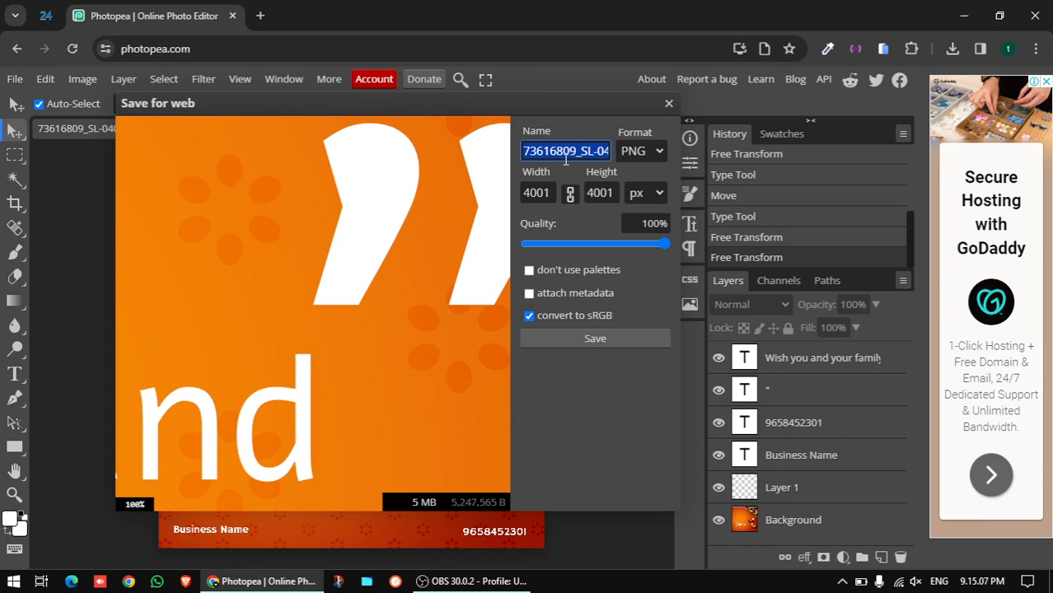
text(design)
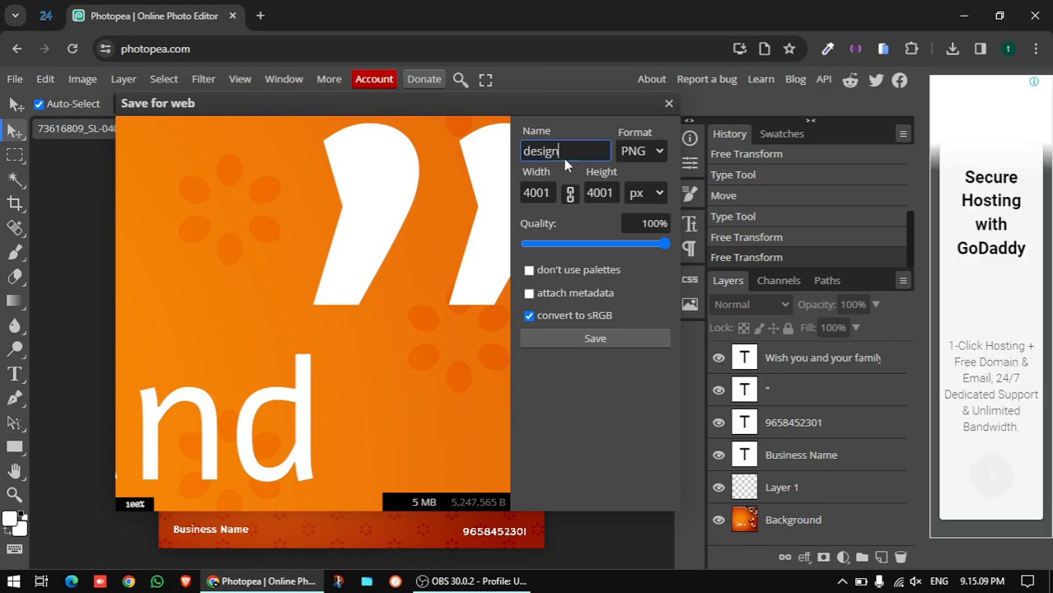
click(595, 339)
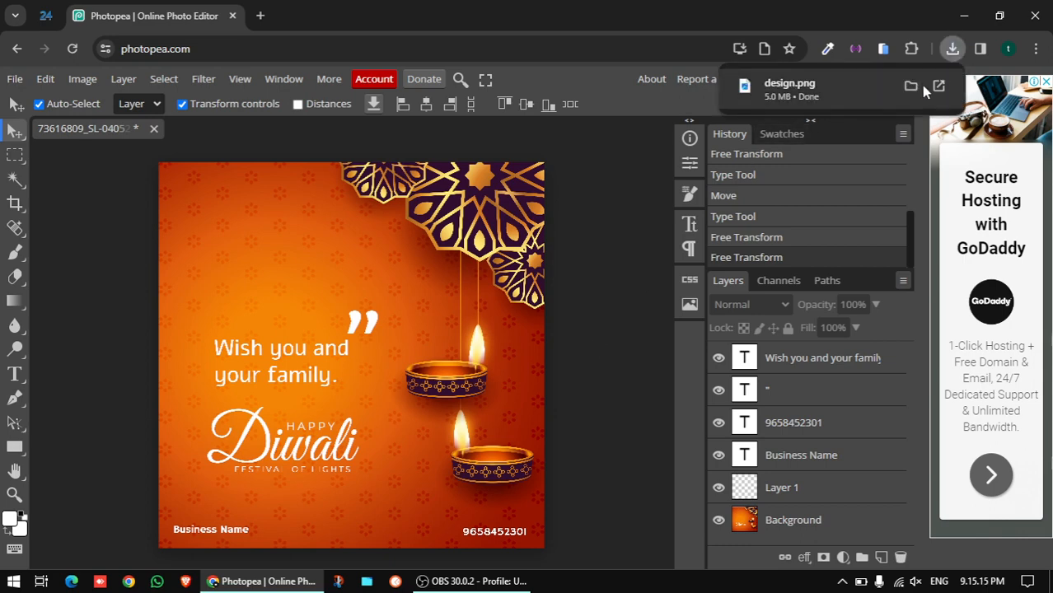
Open design.png in Photos, zoom in to check the text, then zoom out and minimize Photos
click(940, 87)
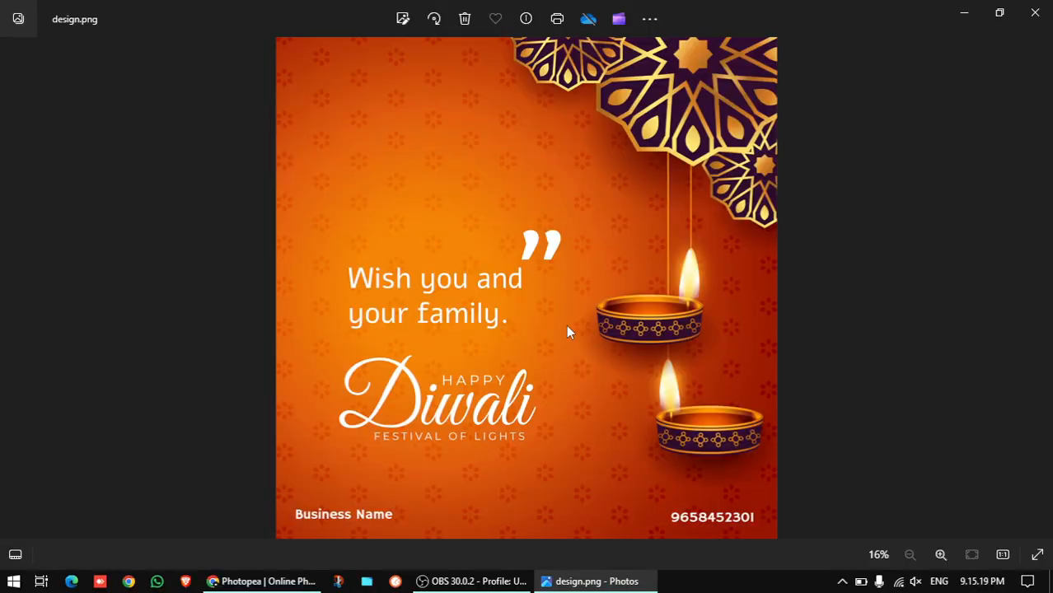
scroll(566, 325, up, 2)
drag(569, 234, 555, 377)
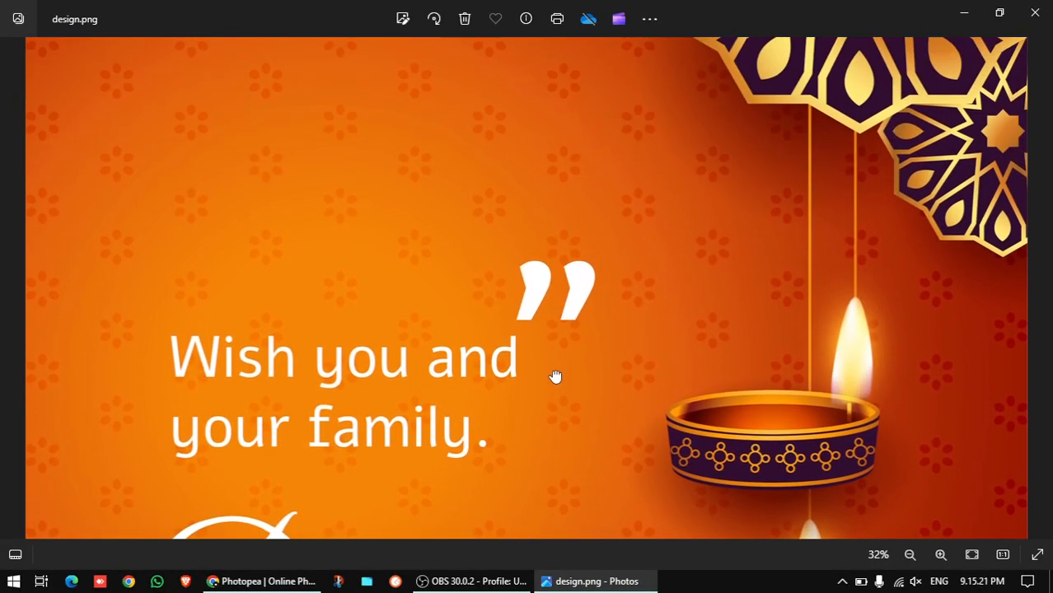
scroll(552, 375, down, 2)
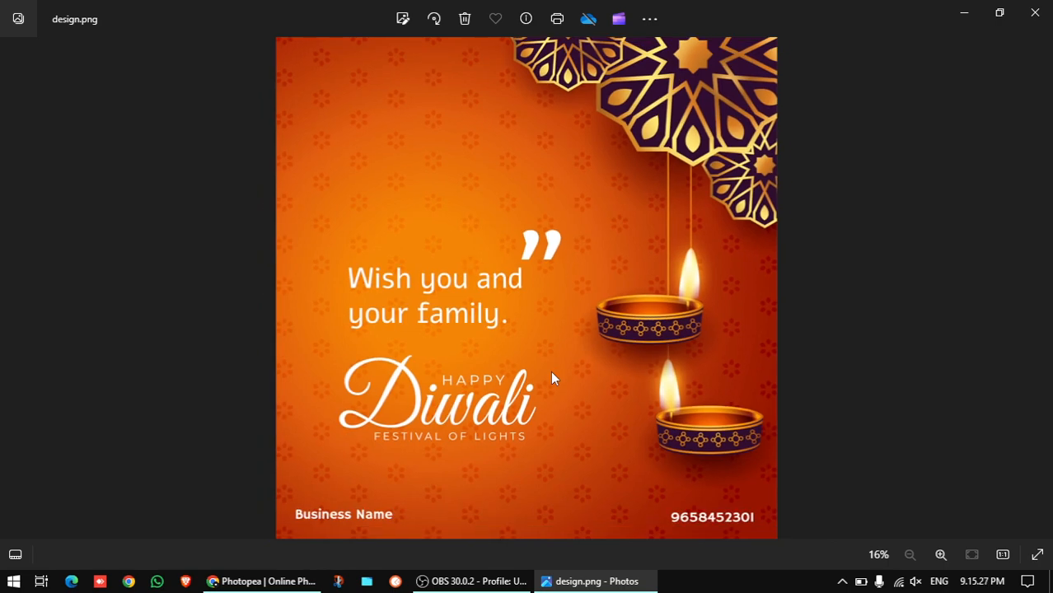
click(962, 20)
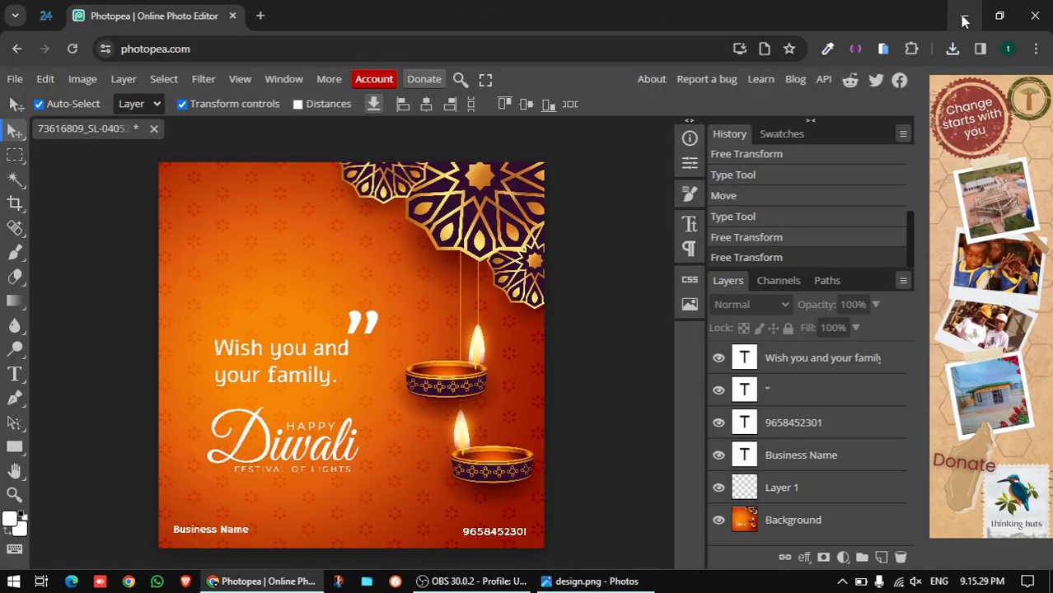
Close the Photopea browser window without saving, then close the design.png viewer
click(963, 22)
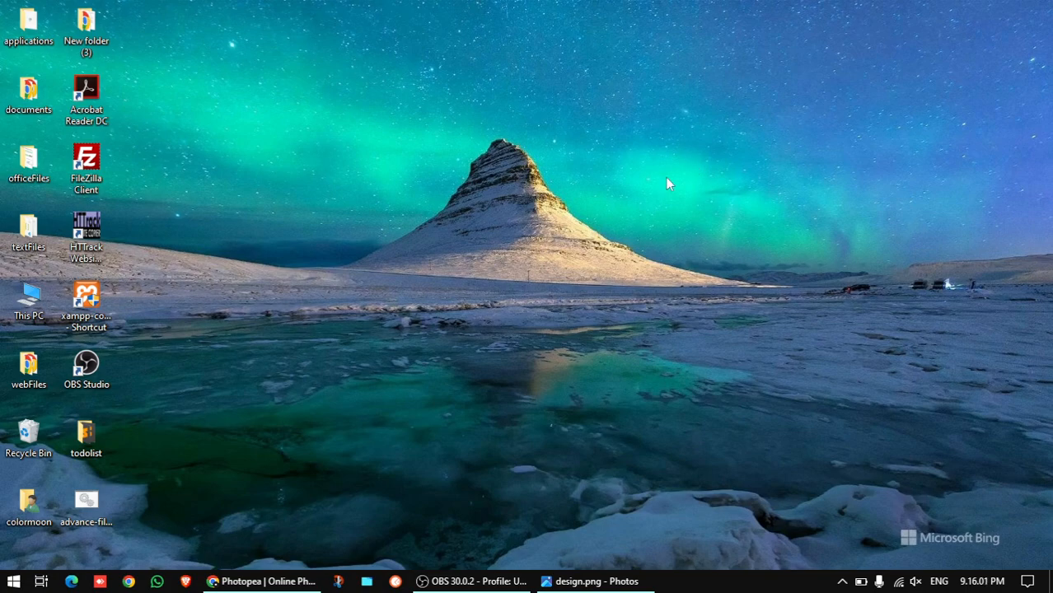
click(295, 581)
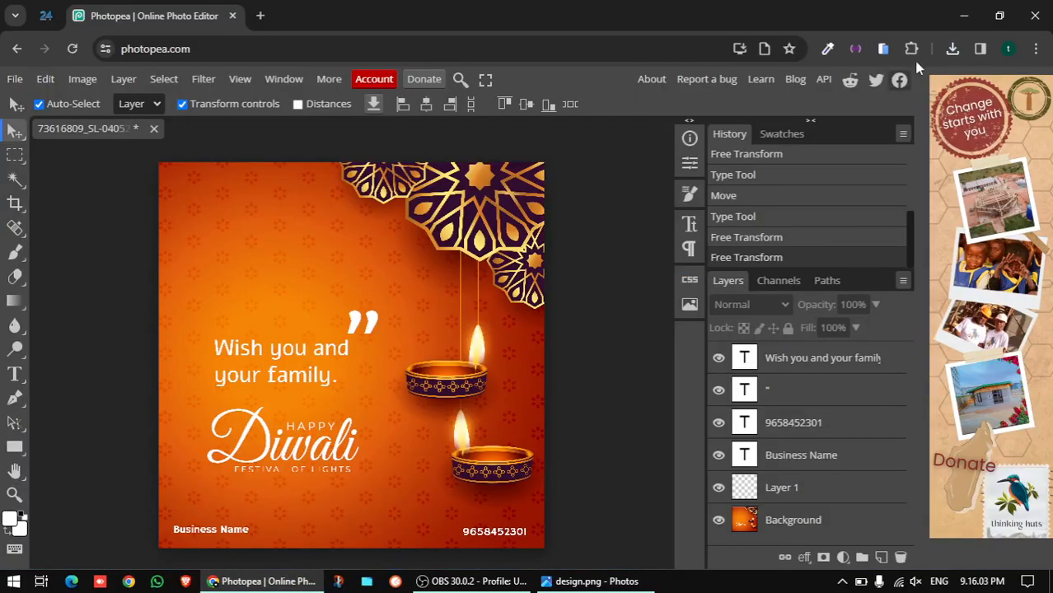
click(1035, 15)
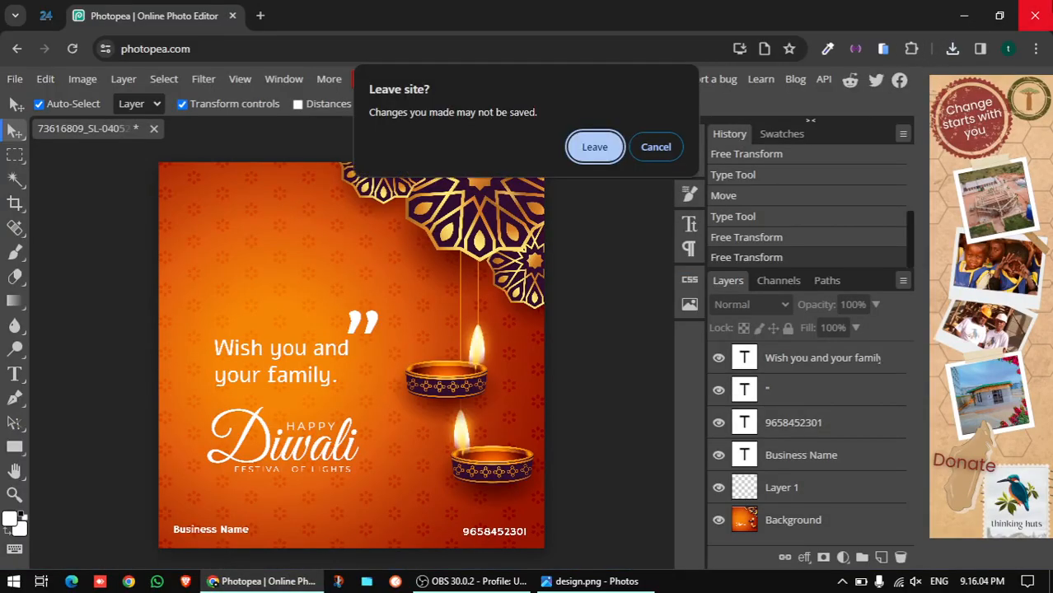
click(595, 147)
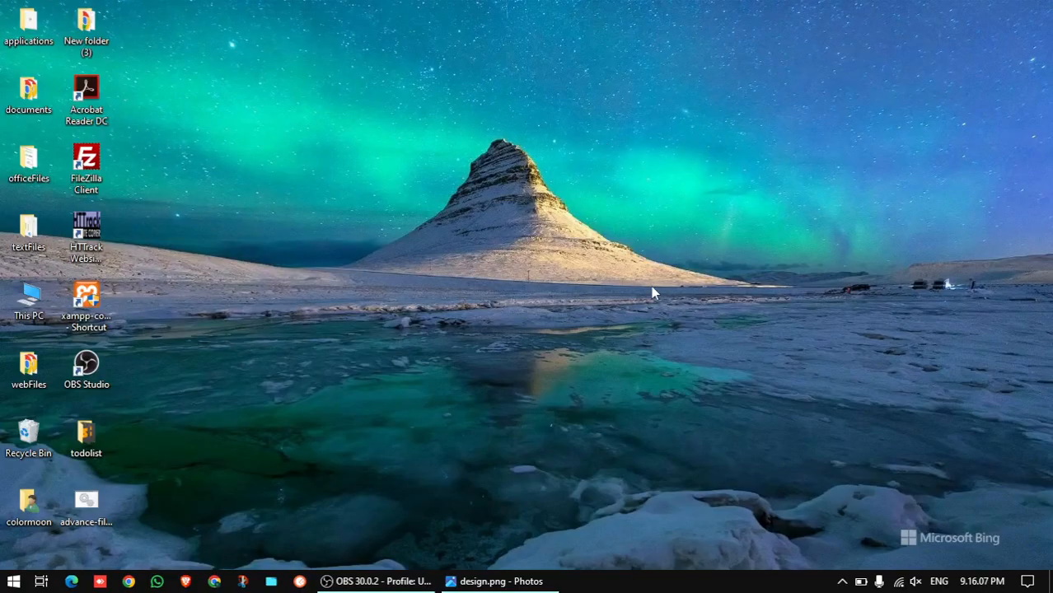
click(499, 581)
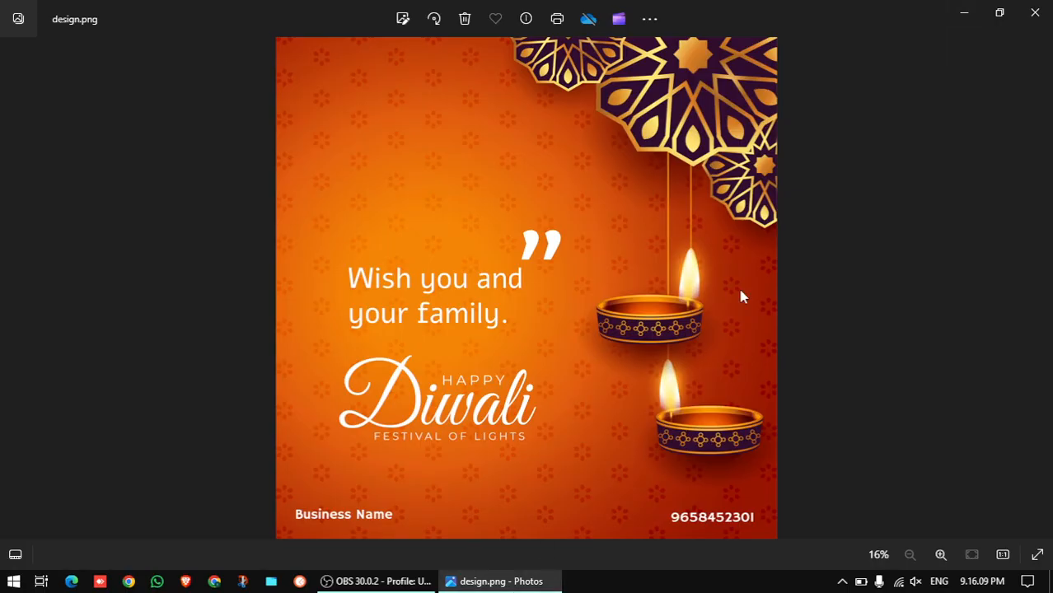
key(alt+F4)
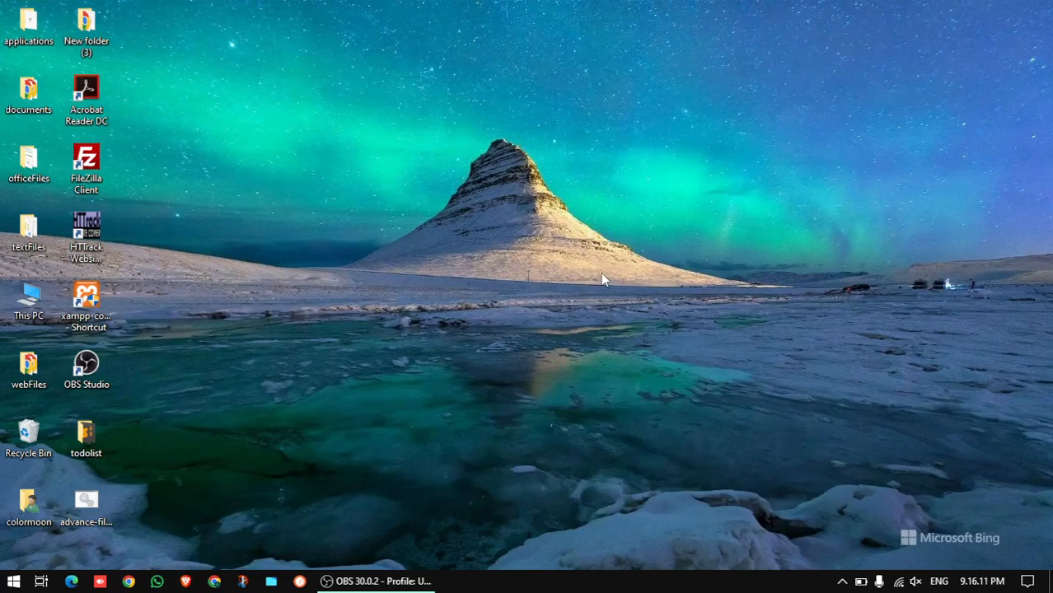